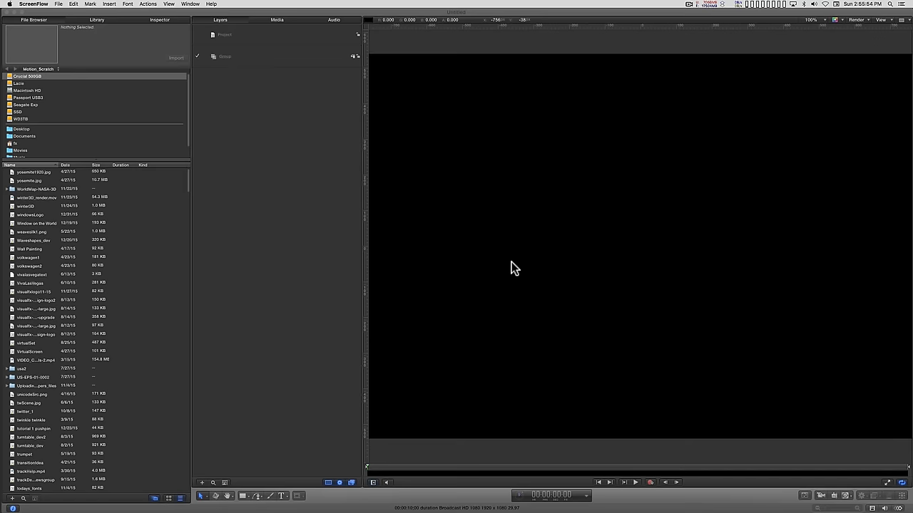
Step: Add a 3D camera and drag a horizontal guide to the canvas centre
left_click(820, 494)
left_click(821, 496)
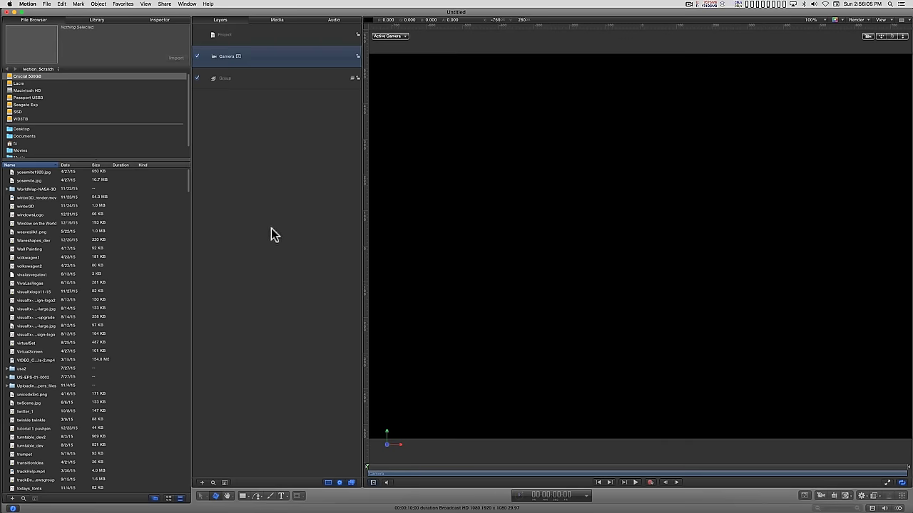
left_click_drag(498, 27, 442, 250)
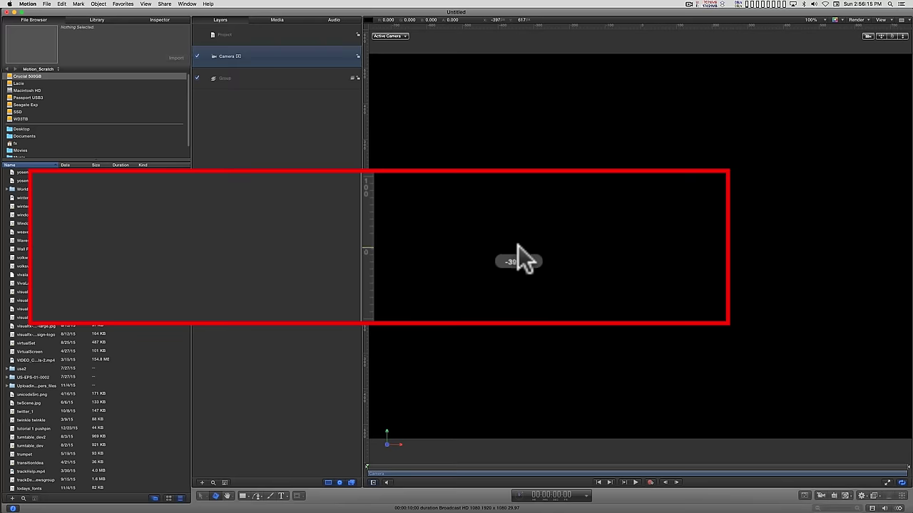
left_click_drag(442, 250, 442, 249)
Step: Toggle the guides off and on with Cmd+;, then add a vertical guide through the centre
key("super+semicolon")
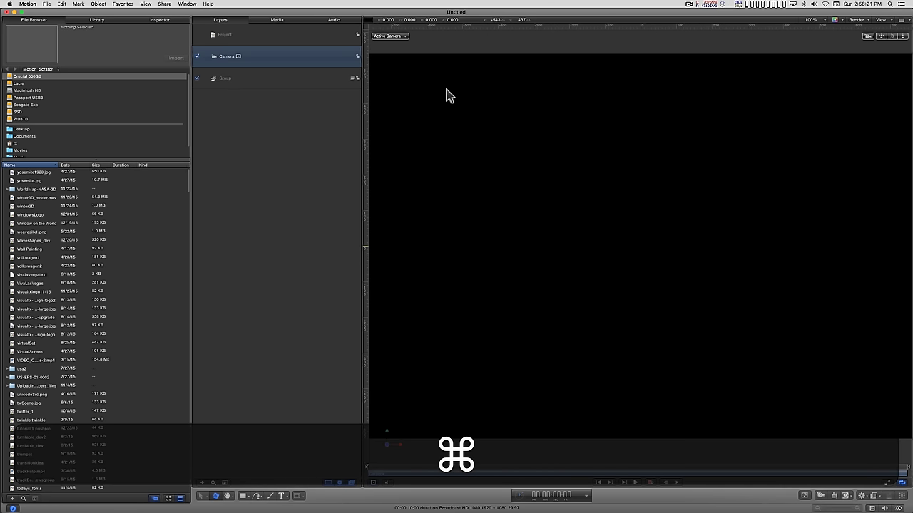
key("super+semicolon")
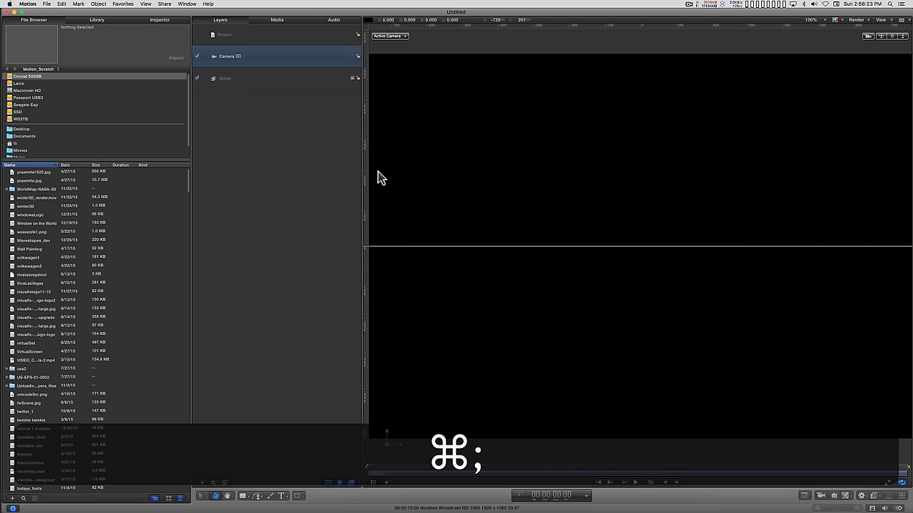
left_click_drag(365, 176, 640, 129)
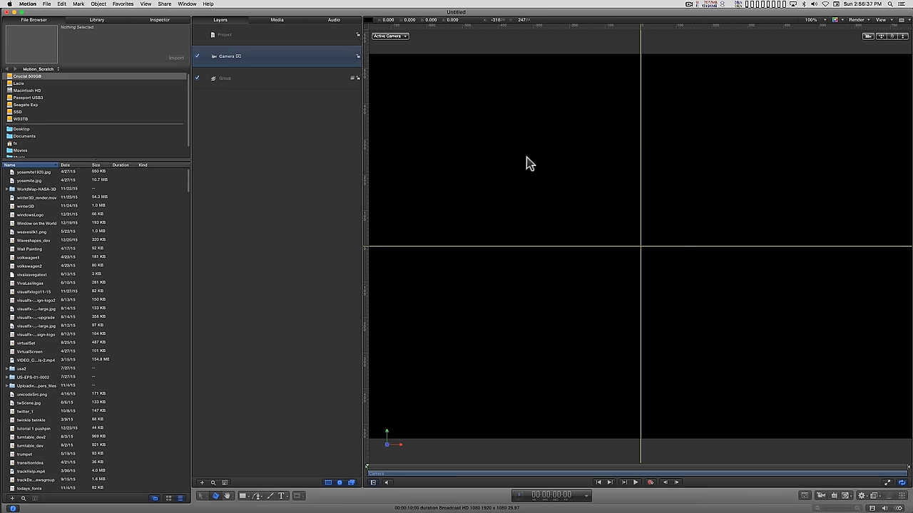
Step: Select the Group and create a text layer at the point where the guides cross
left_click(282, 496)
left_click(241, 79)
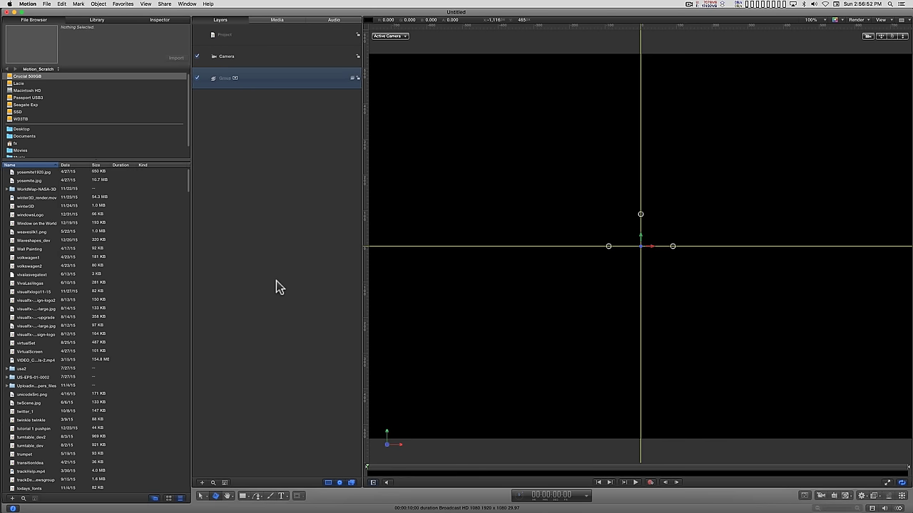
left_click(282, 496)
left_click(642, 245)
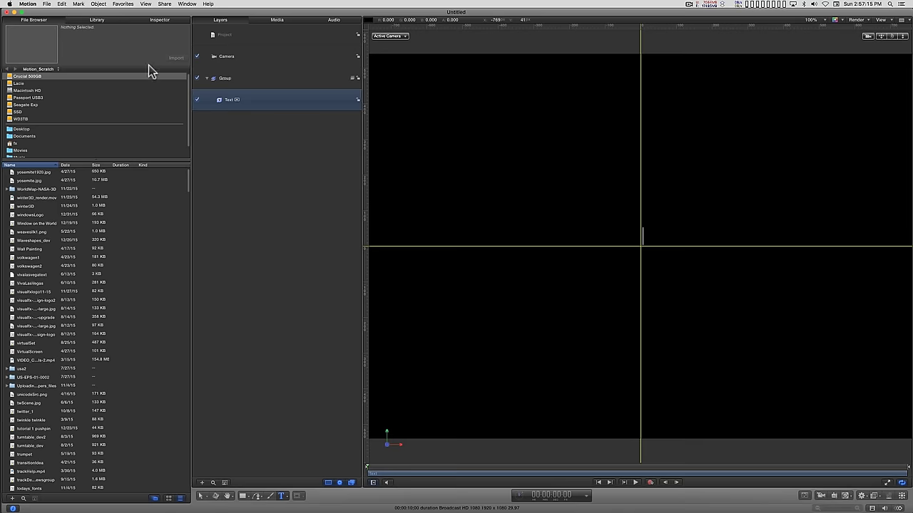
Step: Choose Menlo from the Format pane's font list for the text layer
left_click(161, 20)
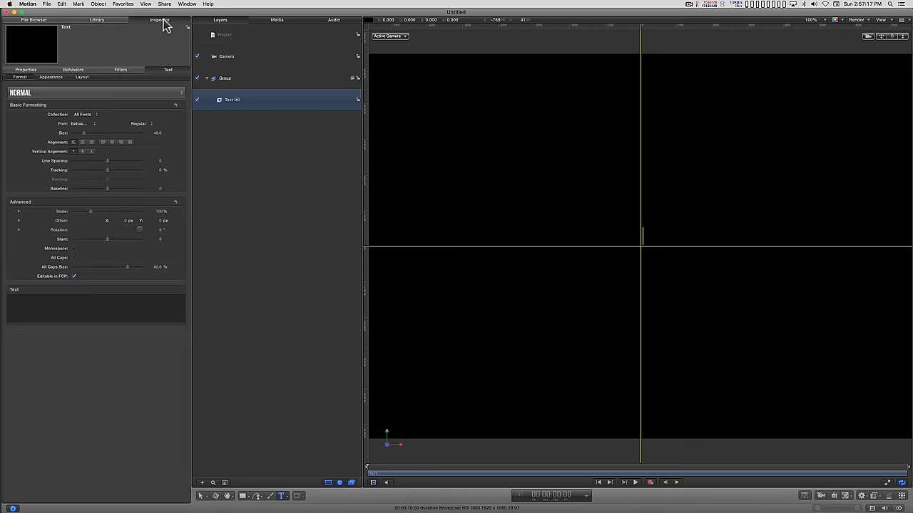
left_click(80, 124)
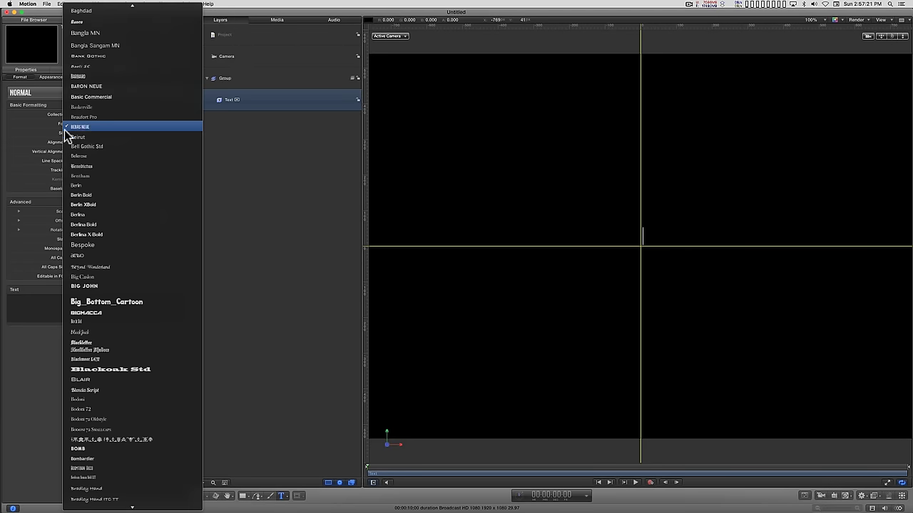
mouse_move(66, 511)
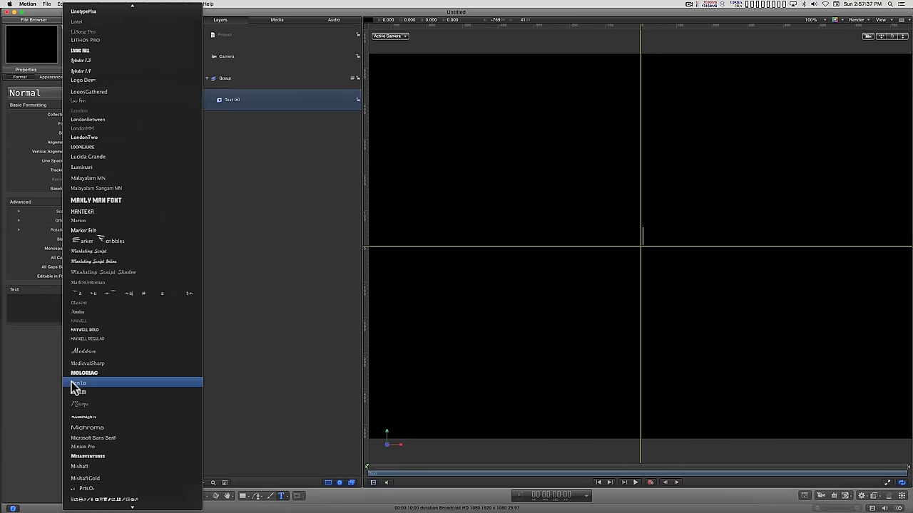
left_click(72, 382)
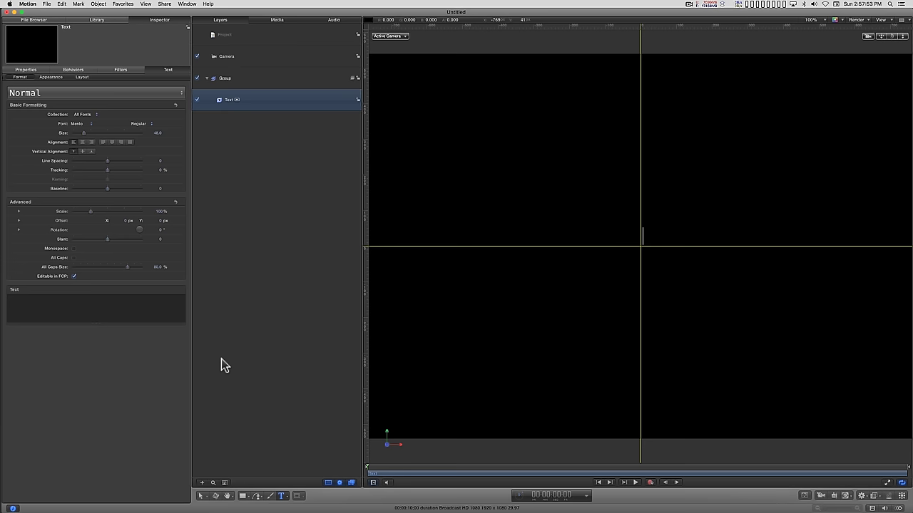
Step: Enter a bullet character (•) as the text using Option+8
key("alt")
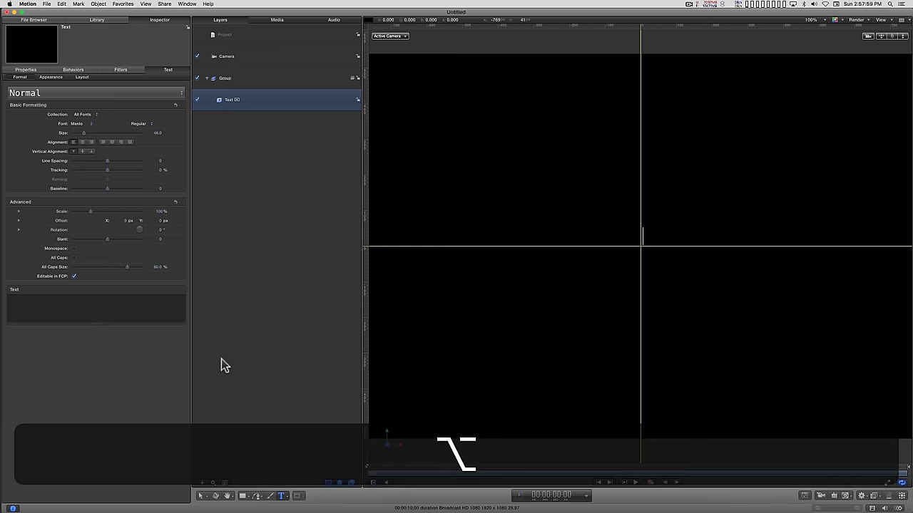
key("alt+8")
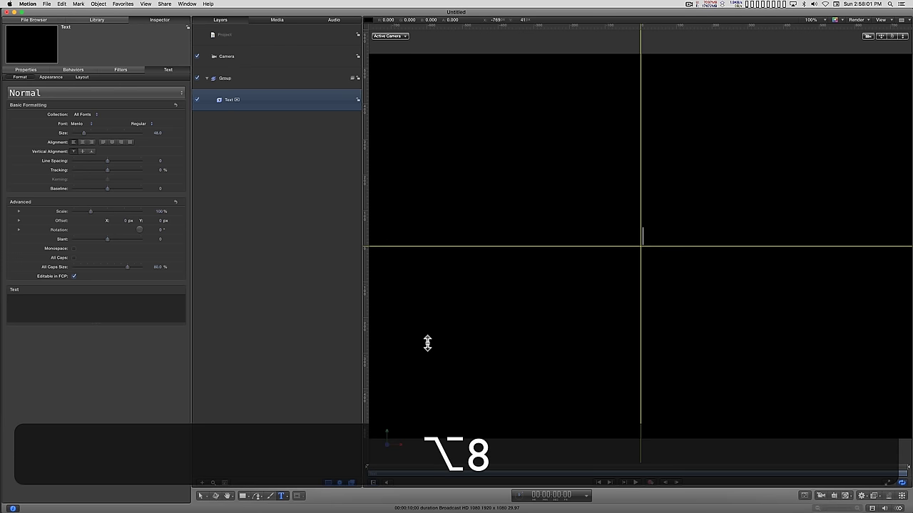
key("alt")
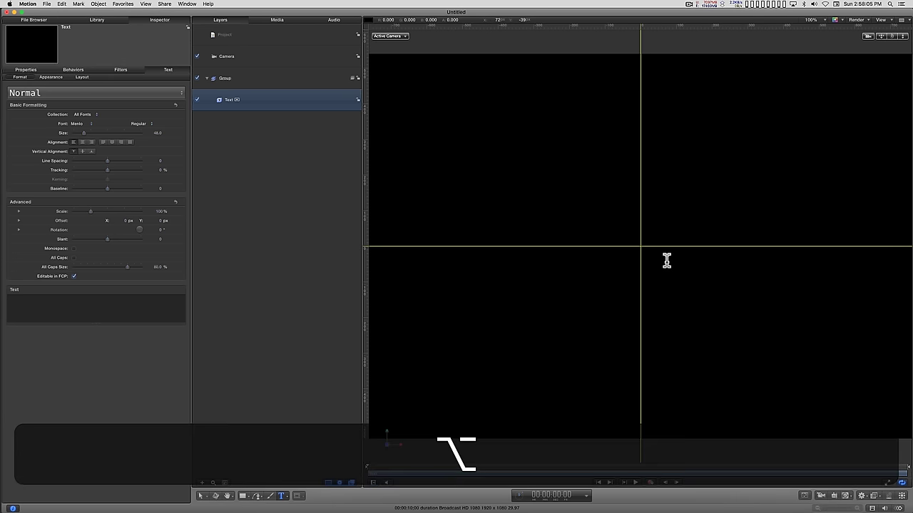
type("•")
key("alt")
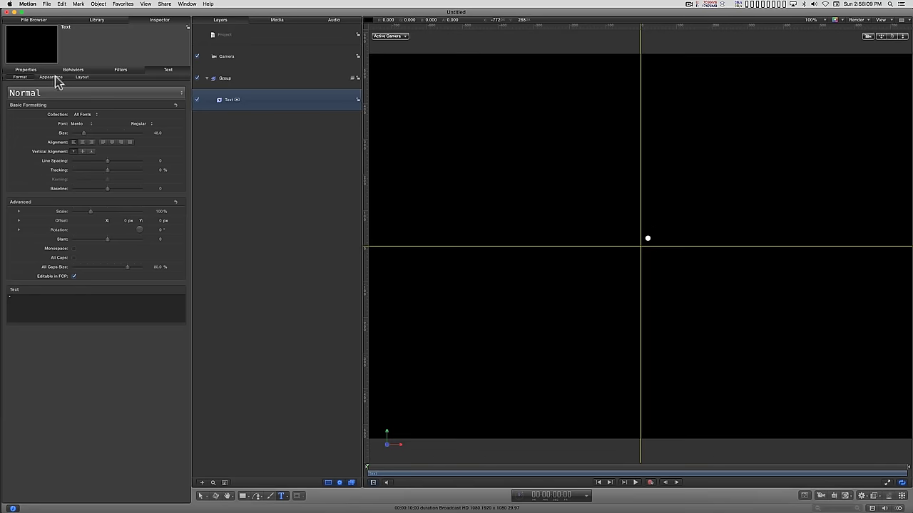
Step: Enable 3D Text, set the size to 935 and centre-align the dot
left_click(98, 30)
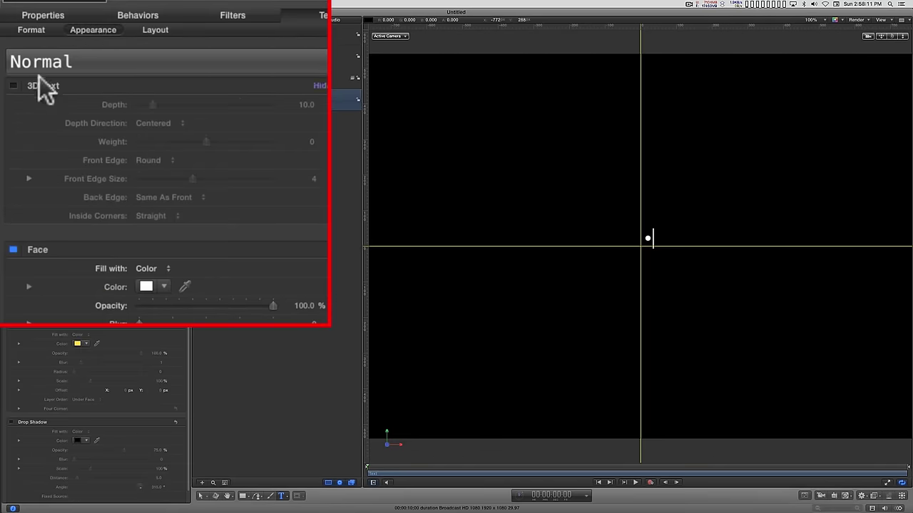
left_click(13, 86)
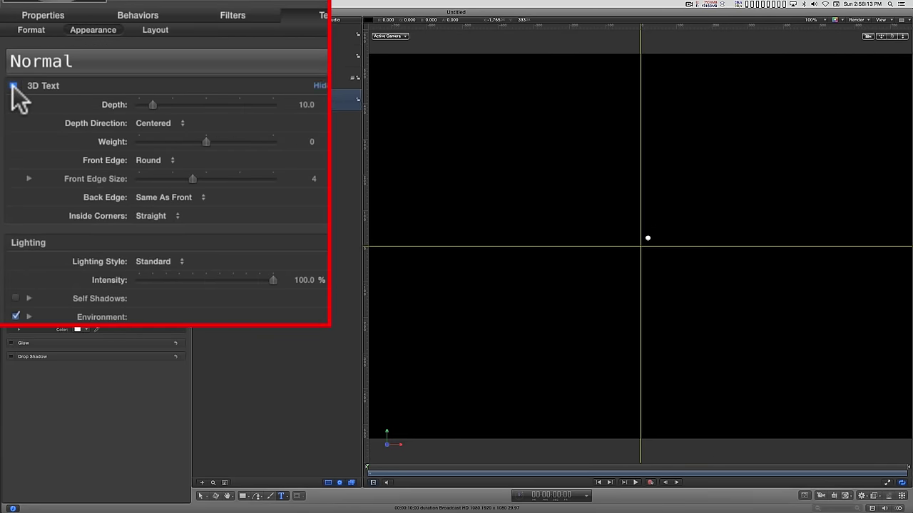
left_click(29, 30)
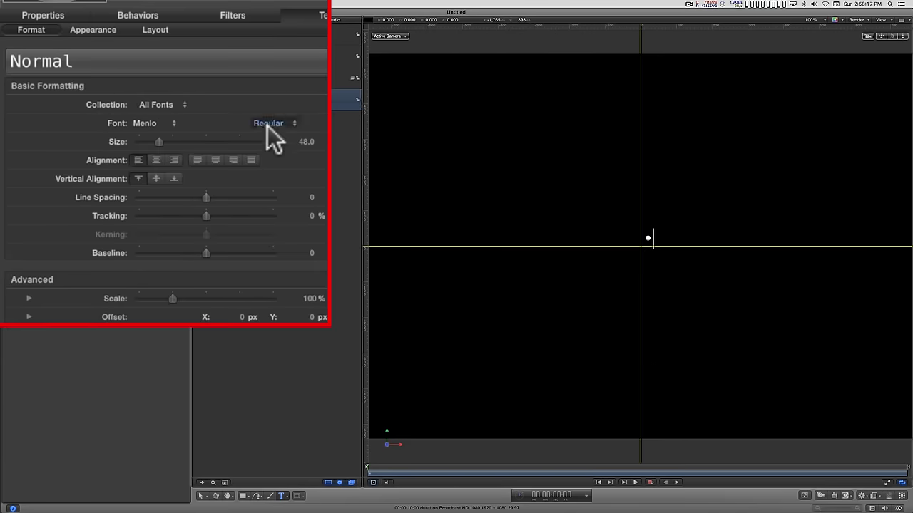
left_click_drag(307, 141, 421, 142)
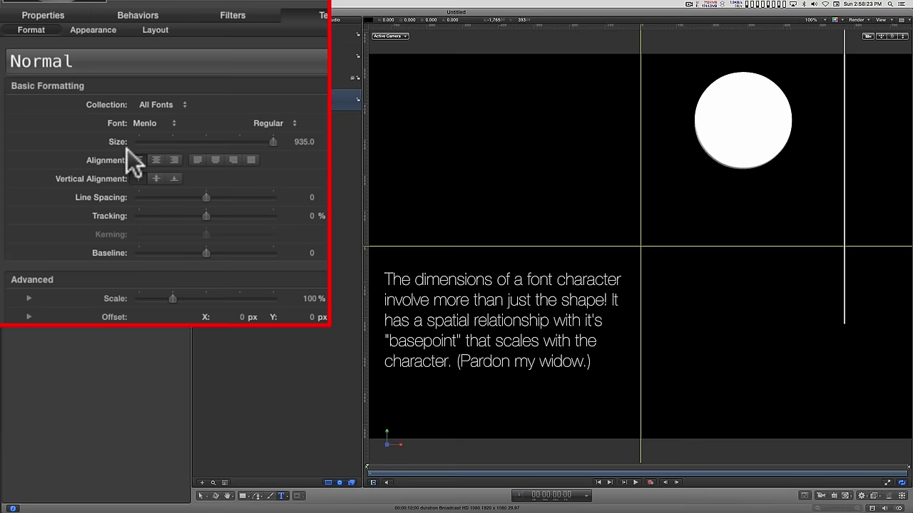
left_click(157, 159)
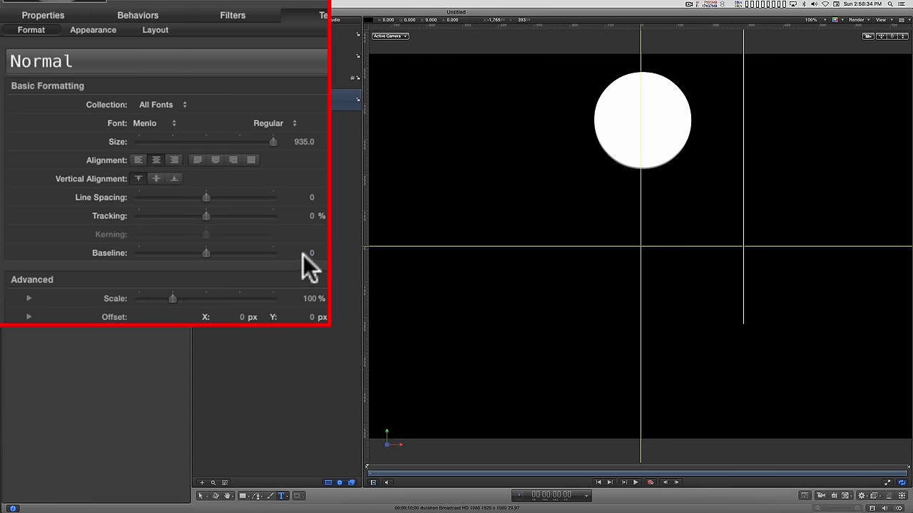
Step: Set the dot's baseline to -353 and X offset to -5.7 px to centre it on the guides
left_click_drag(311, 253, 290, 254)
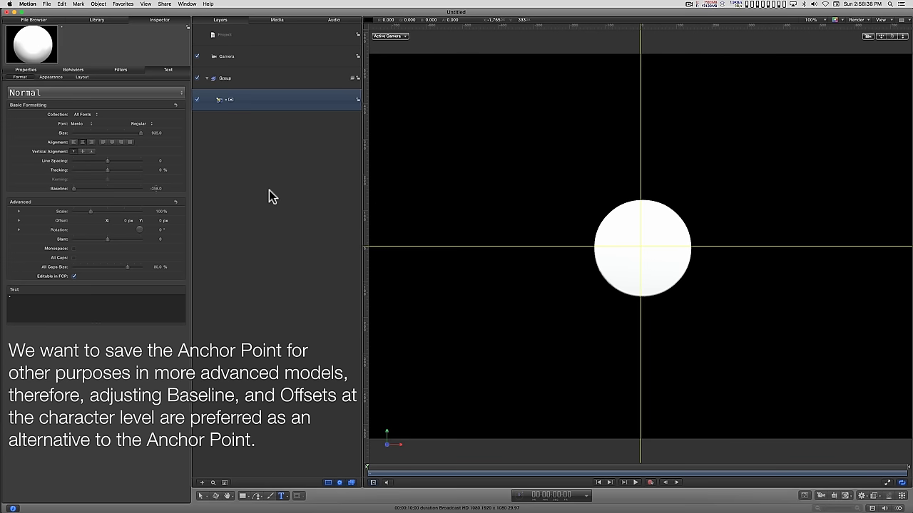
left_click(259, 148)
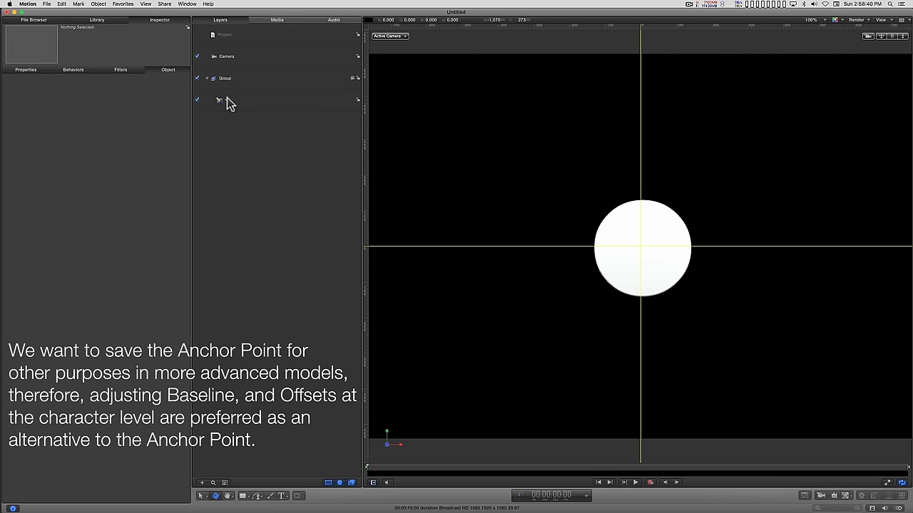
left_click(227, 99)
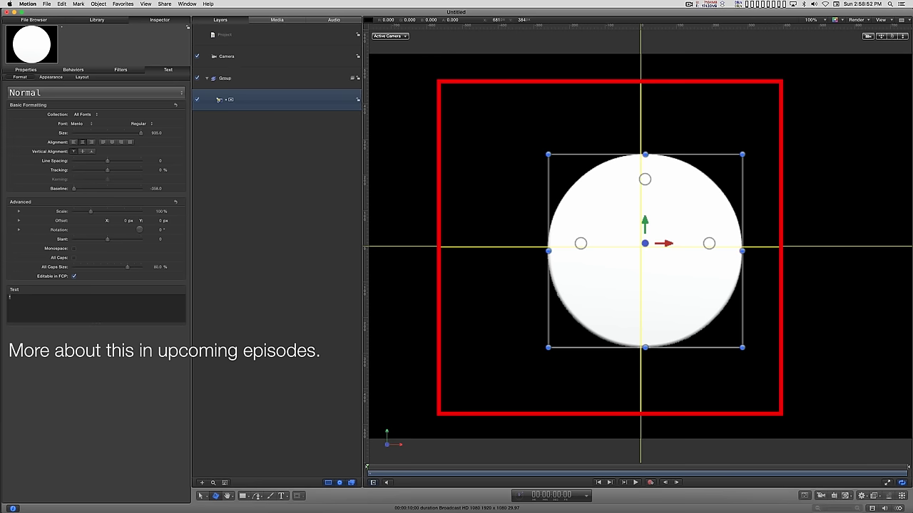
mouse_move(902, 33)
left_mouse_down()
mouse_move(907, 40)
mouse_move(897, 31)
left_mouse_up()
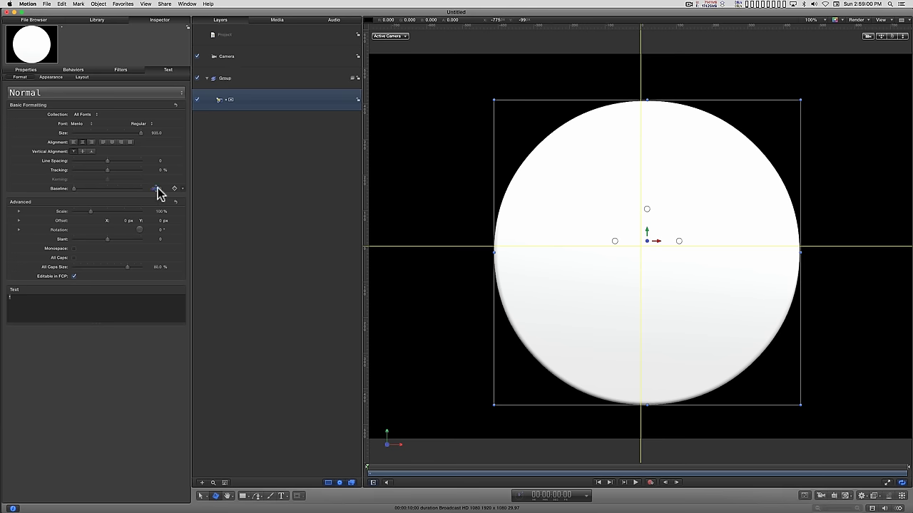
left_click_drag(158, 191, 163, 194)
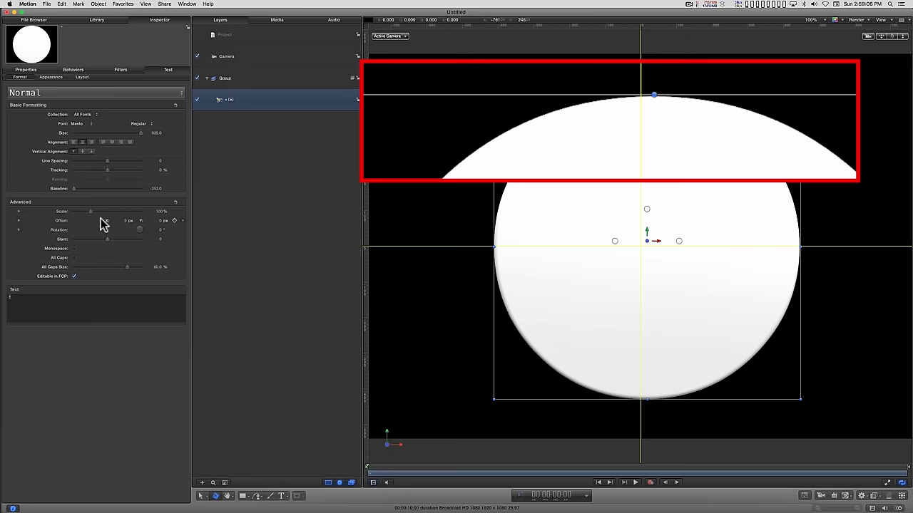
left_click_drag(127, 226, 121, 220)
key("alt")
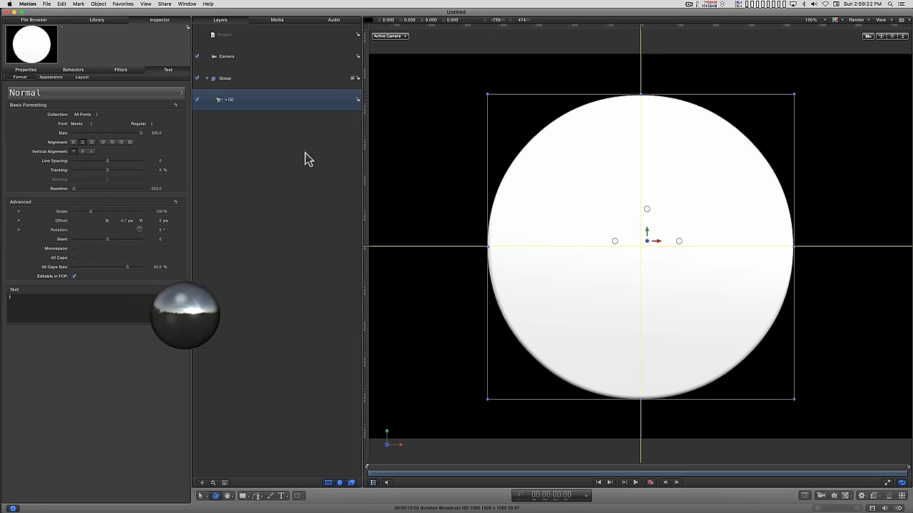
Step: Hide the guides, zoom out, and duplicate the dot layer twice into copy and copy 1
key("super+semicolon")
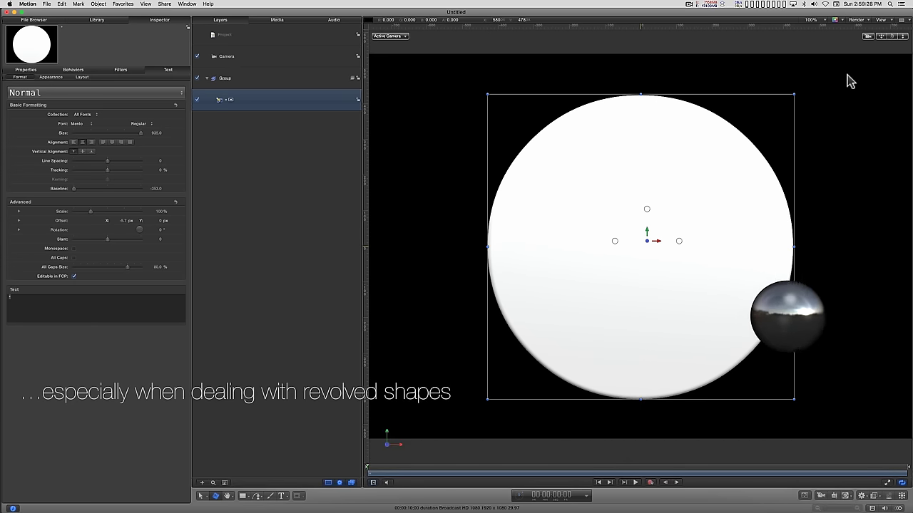
key("super+minus")
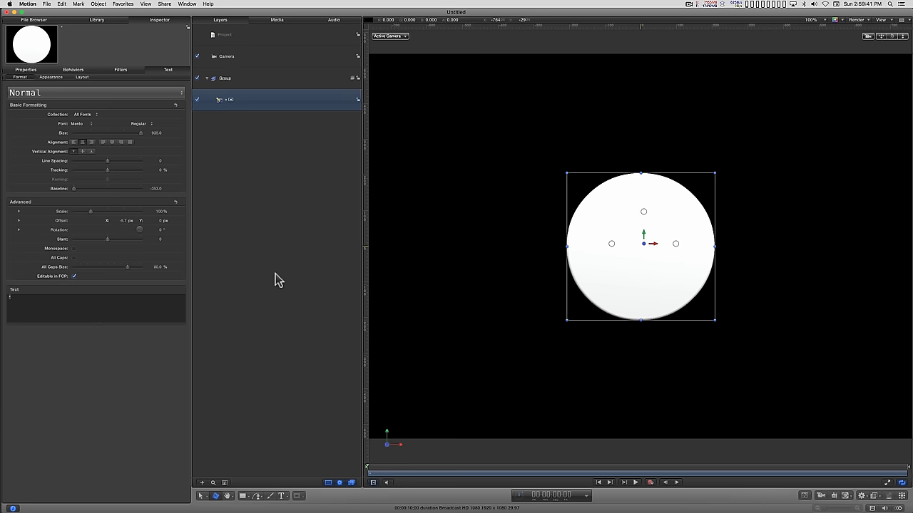
key("super")
key("super+d")
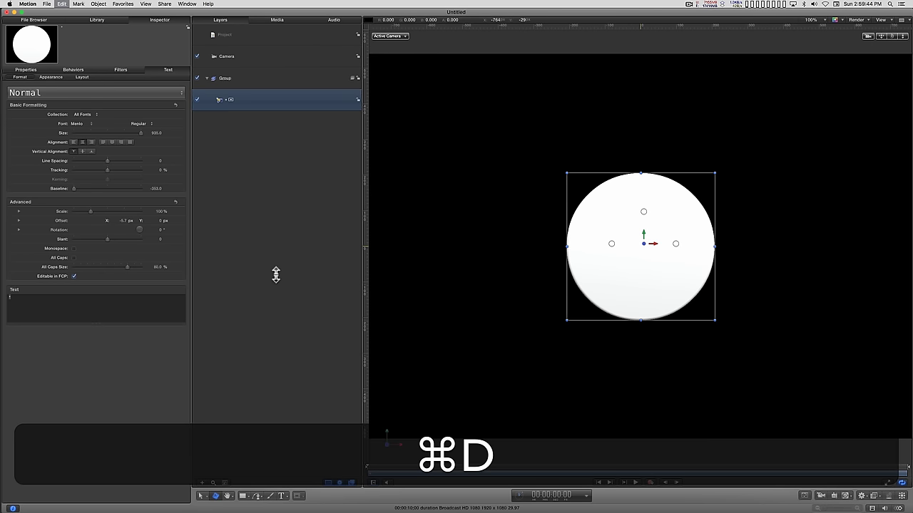
key("super+d")
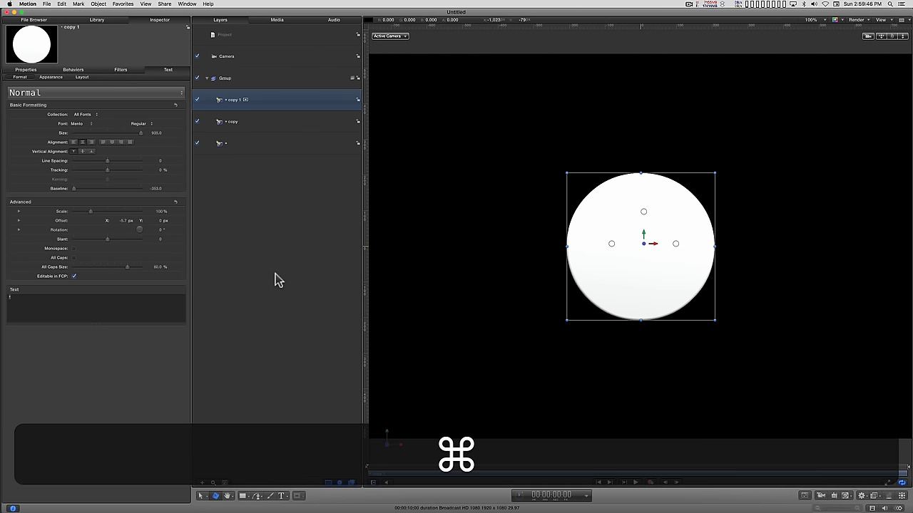
Step: Hide copy and the original, then give copy 1 Metal substance and weight -9.41
left_click(197, 121)
left_click(197, 143)
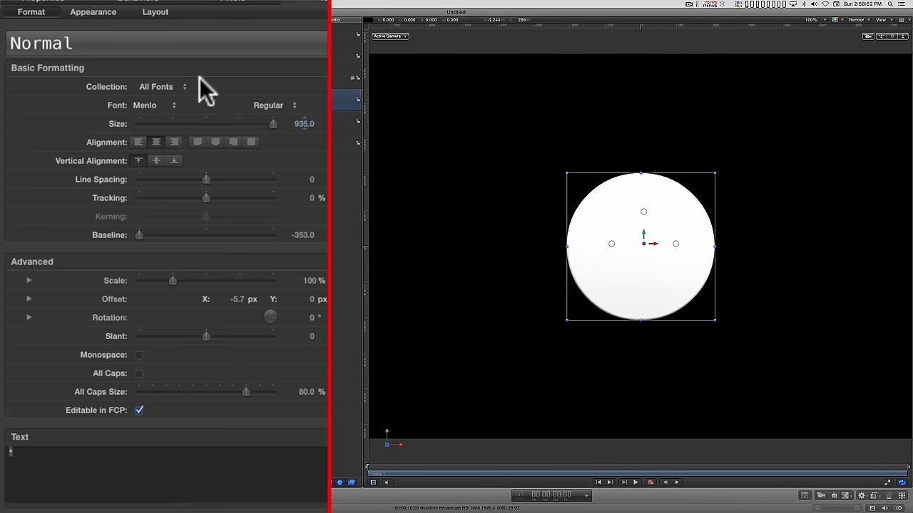
left_click(94, 11)
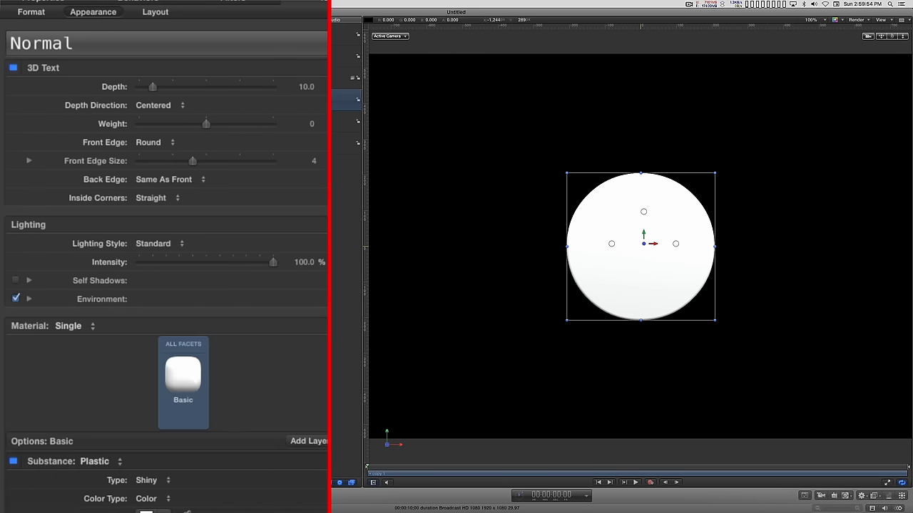
left_click(98, 462)
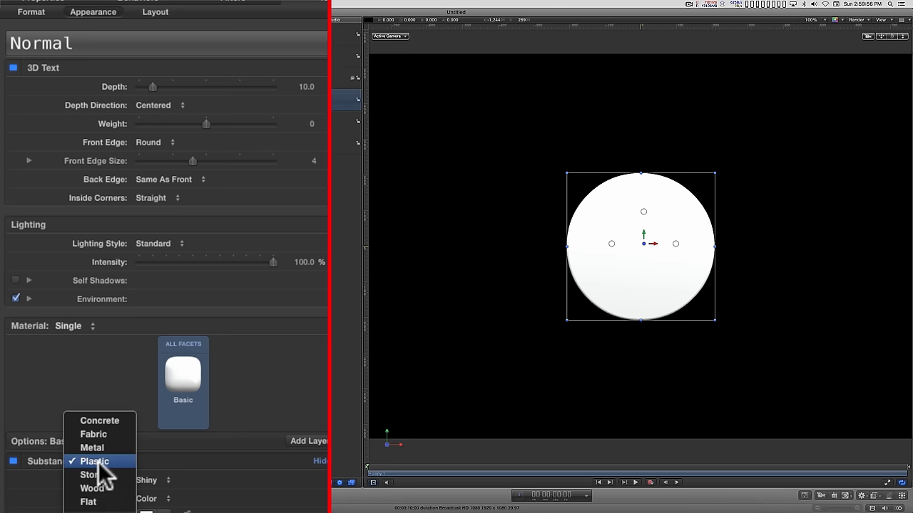
left_click(99, 449)
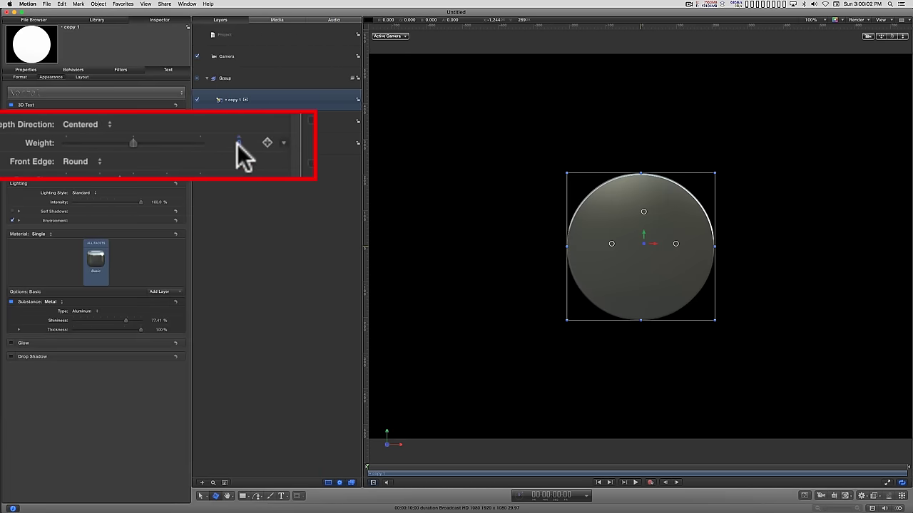
left_click_drag(237, 143, 185, 143)
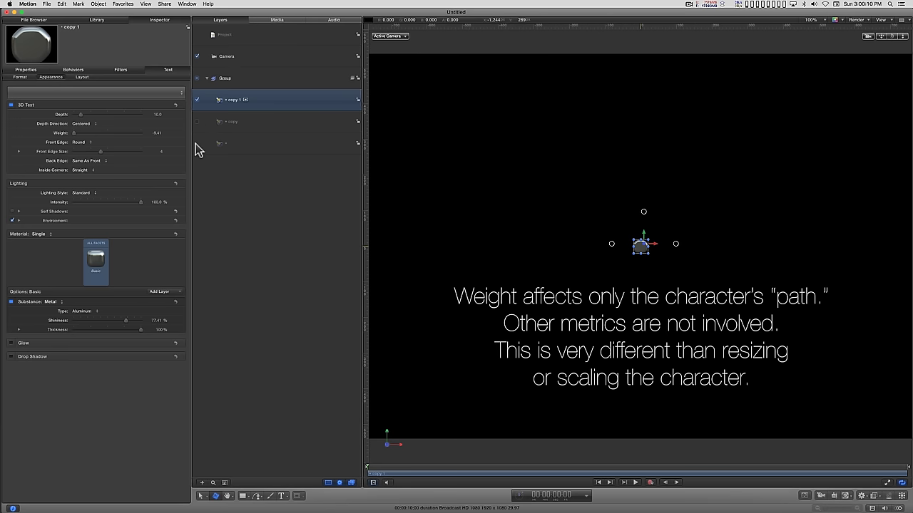
Step: Re-enable the original layer, orbit edge-on, and drag copy 1 off the disc along Z
left_click(198, 143)
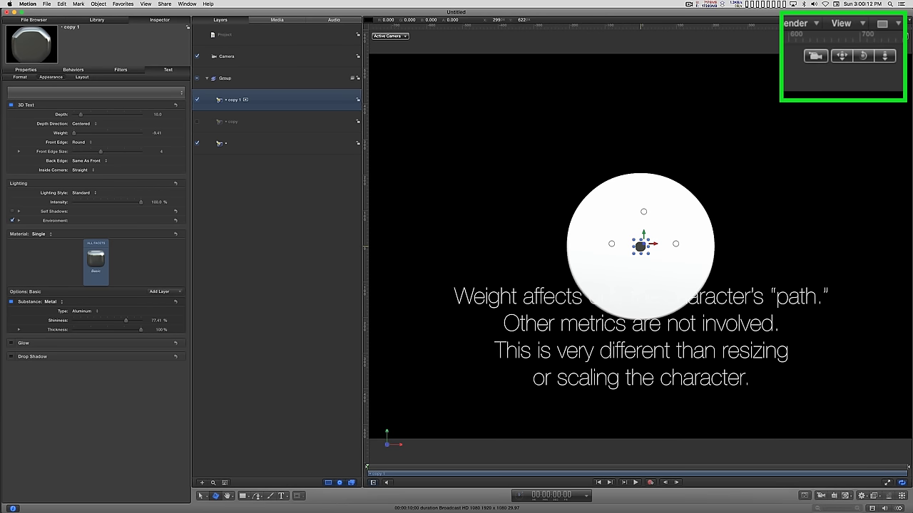
left_click_drag(863, 56, 851, 86)
left_click_drag(633, 245, 671, 241)
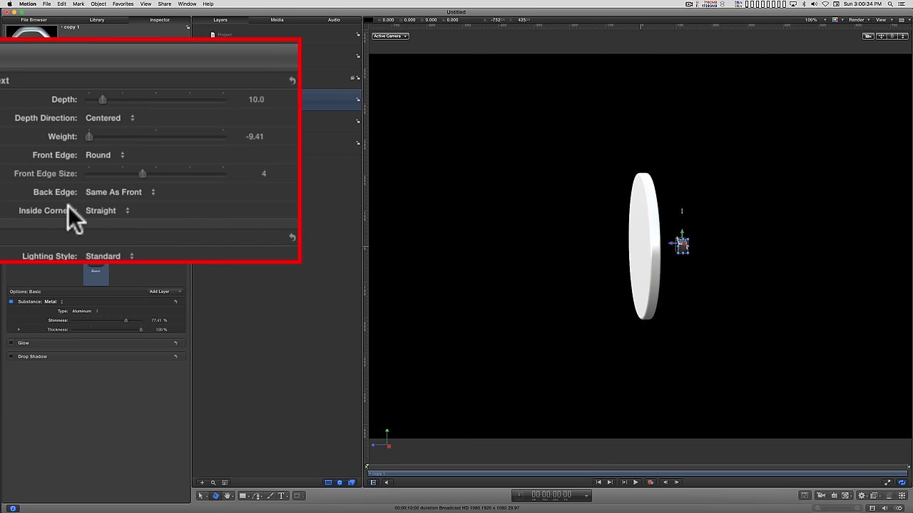
left_click(102, 118)
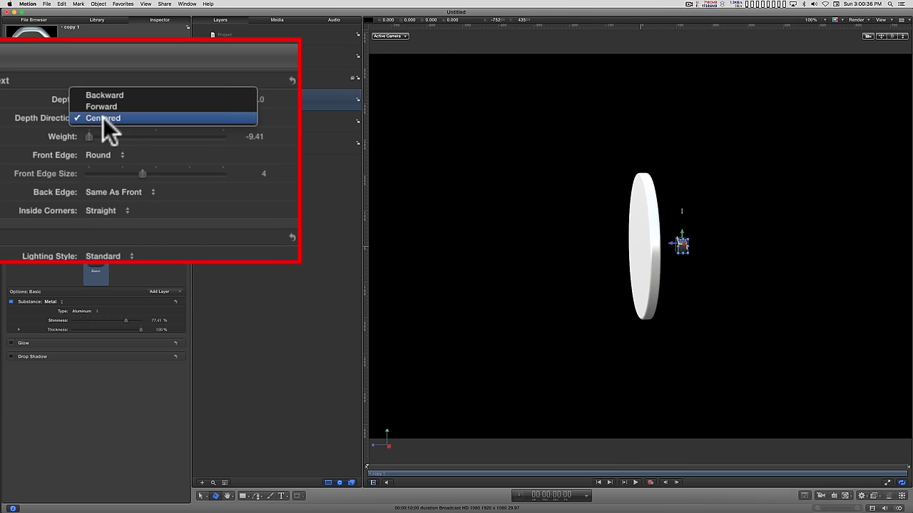
Step: Set copy 1's Depth Direction to Backward and Depth to 687, checking front and side views
left_click(110, 94)
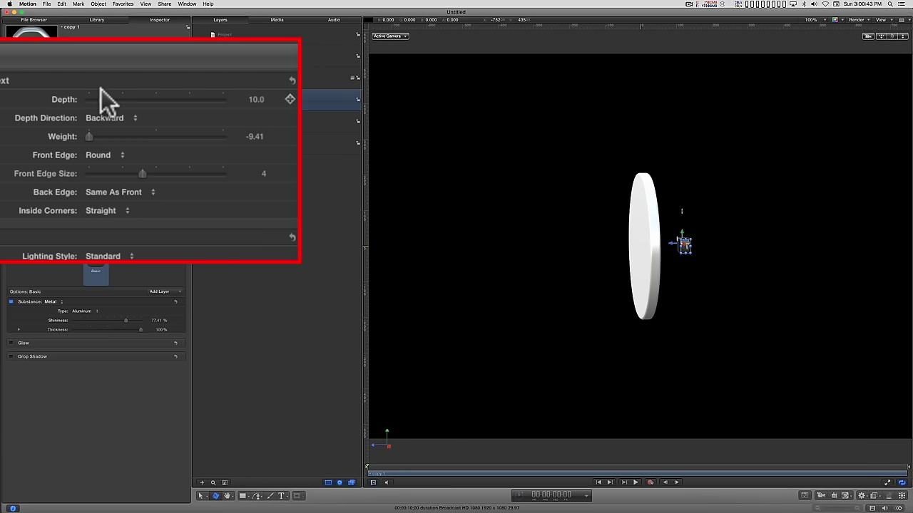
left_click_drag(103, 99, 299, 99)
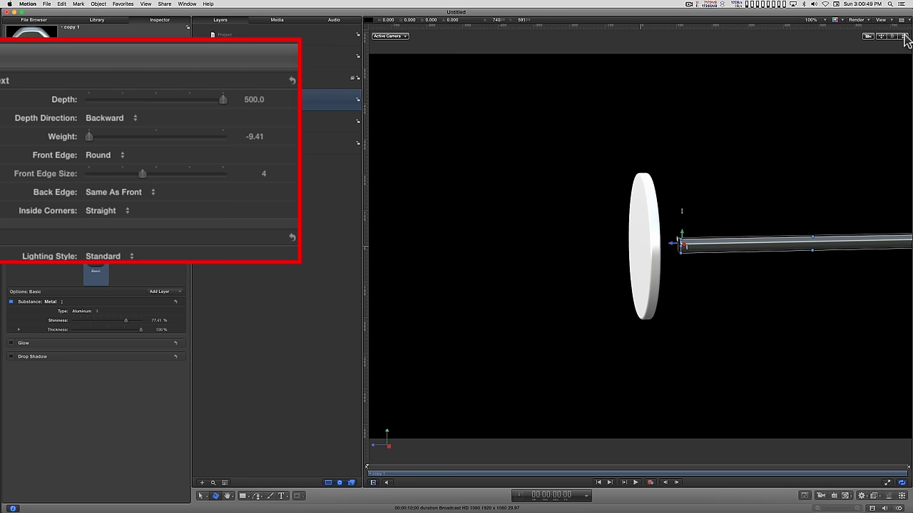
left_click_drag(892, 36, 902, 44)
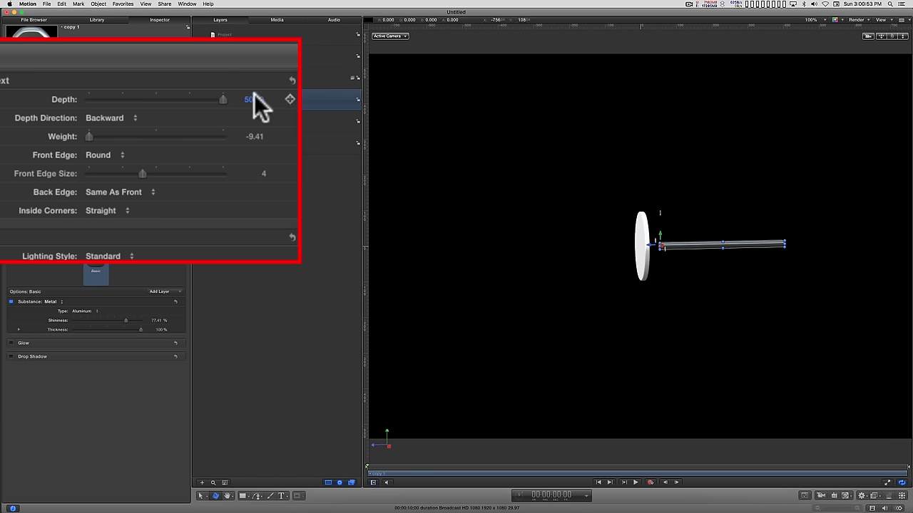
mouse_move(255, 97)
left_mouse_down()
mouse_move(282, 97)
mouse_move(255, 106)
left_mouse_up()
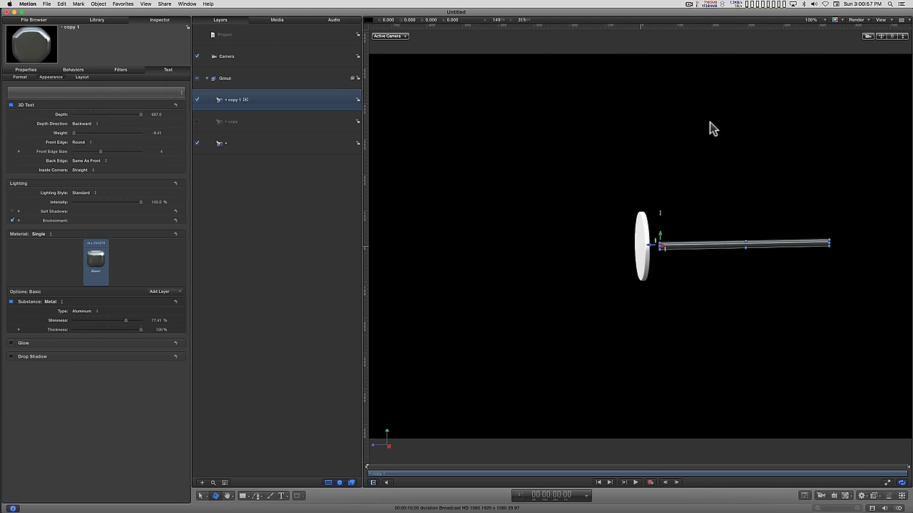
double_click(892, 37)
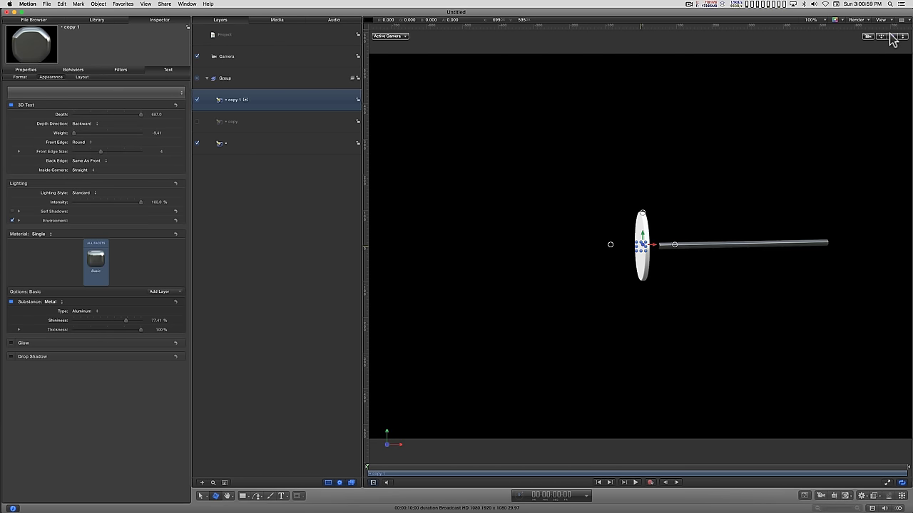
double_click(892, 39)
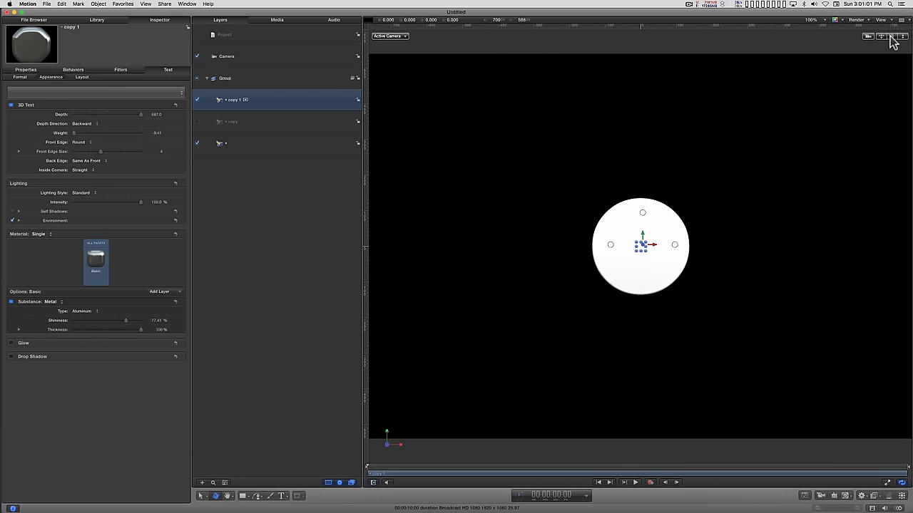
double_click(892, 39)
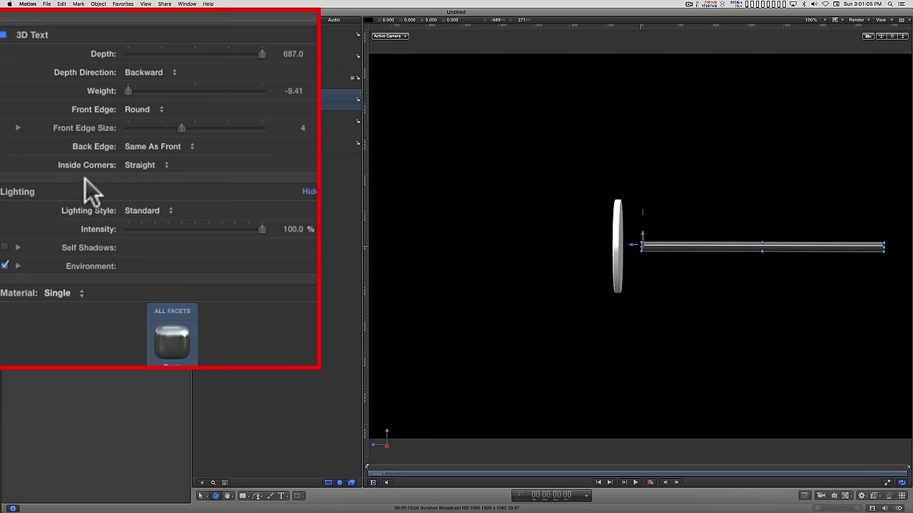
Step: Give copy 1 a Bevel back edge with depth 60.49 and width 13.21
left_click(154, 147)
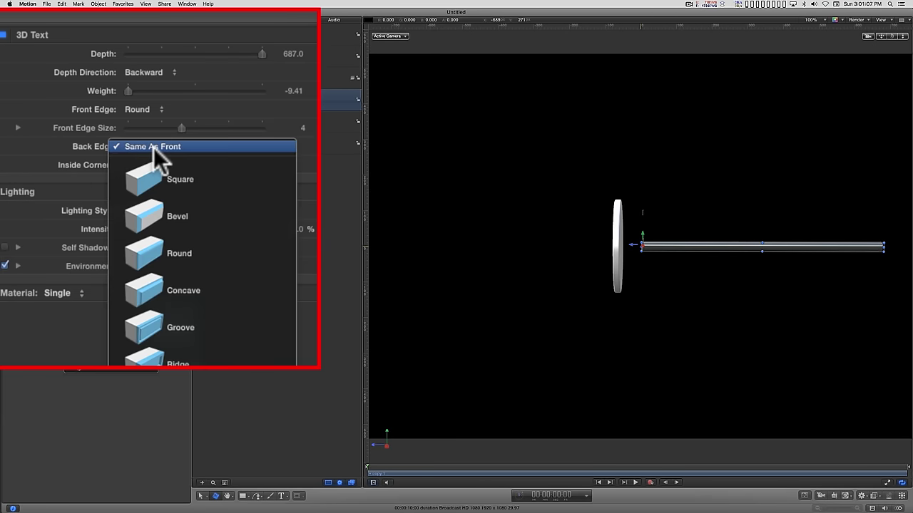
left_click(154, 211)
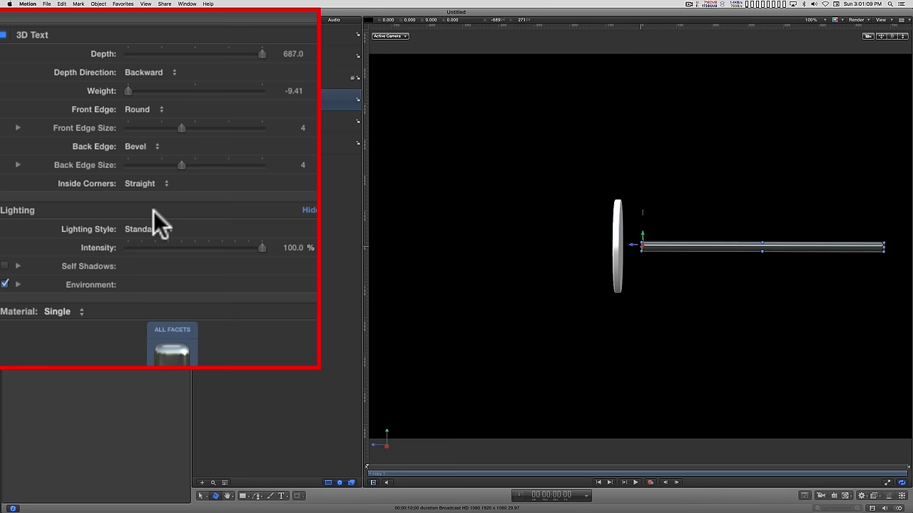
left_click(18, 165)
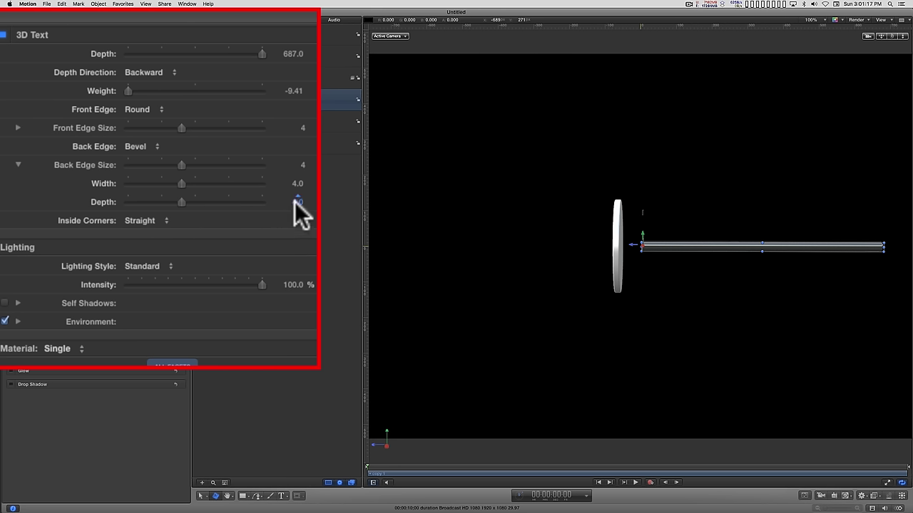
mouse_move(295, 203)
left_mouse_down()
mouse_move(313, 202)
mouse_move(303, 202)
left_mouse_up()
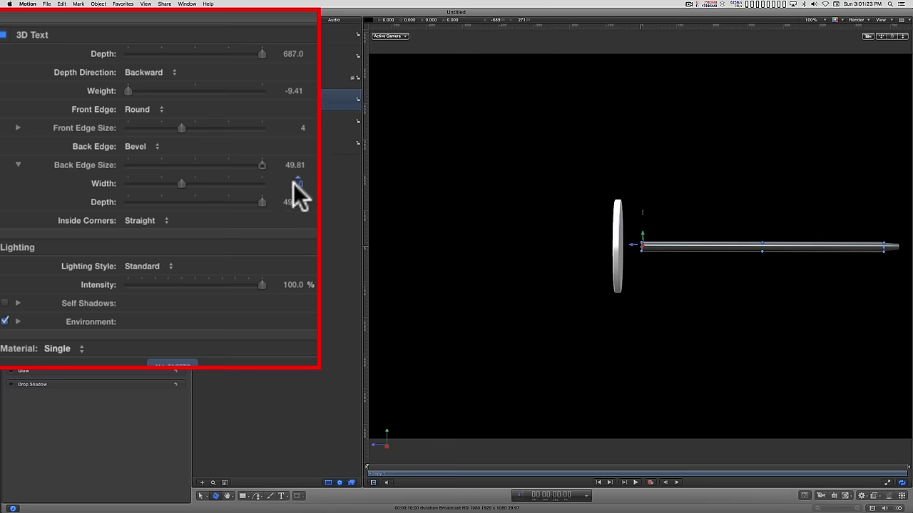
mouse_move(293, 183)
left_mouse_down()
mouse_move(308, 183)
mouse_move(299, 183)
left_mouse_up()
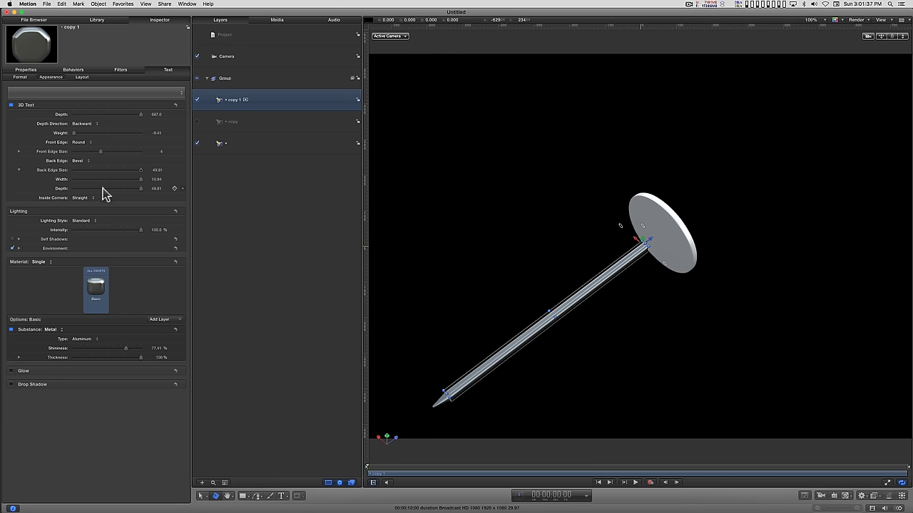
left_click_drag(157, 190, 171, 190)
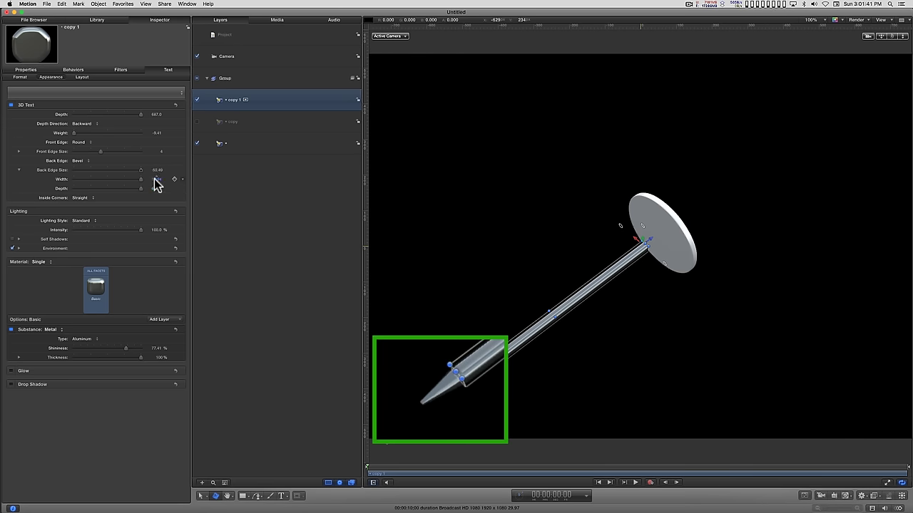
left_click_drag(155, 181, 161, 180)
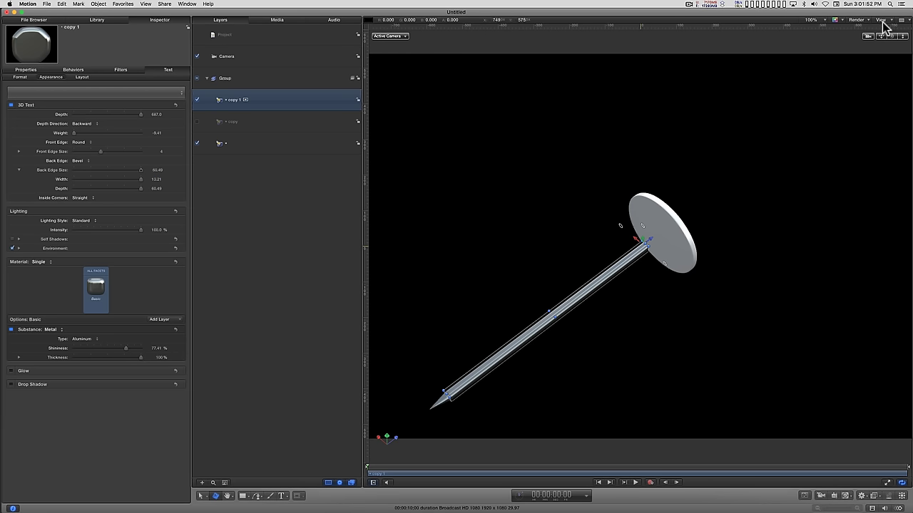
left_click_drag(892, 36, 875, 36)
Step: Set the 3D Text Depth of both white disc layers to 30
left_click(247, 145)
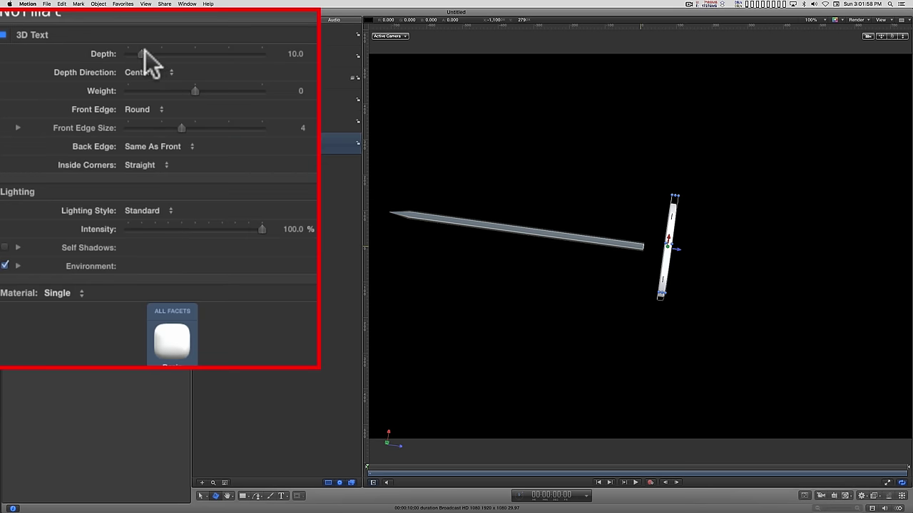
left_click_drag(144, 52, 171, 51)
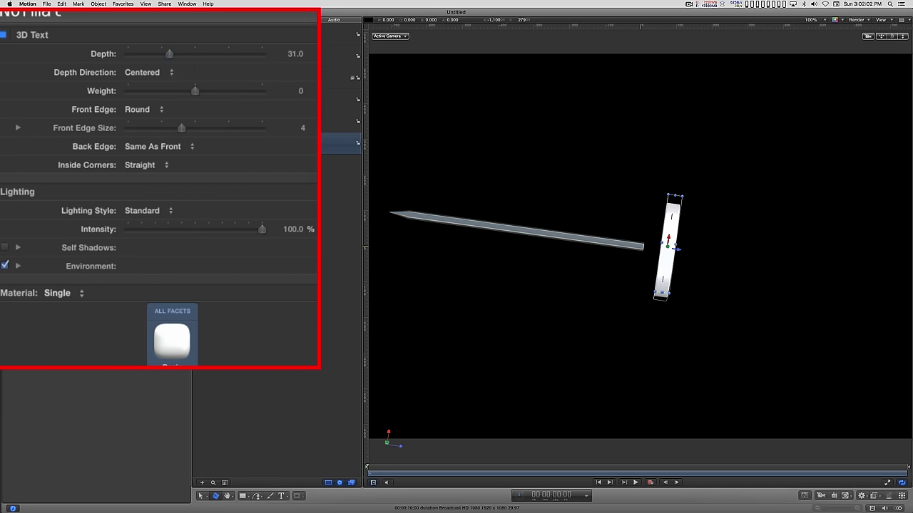
left_click(293, 53)
type("30")
key("Return")
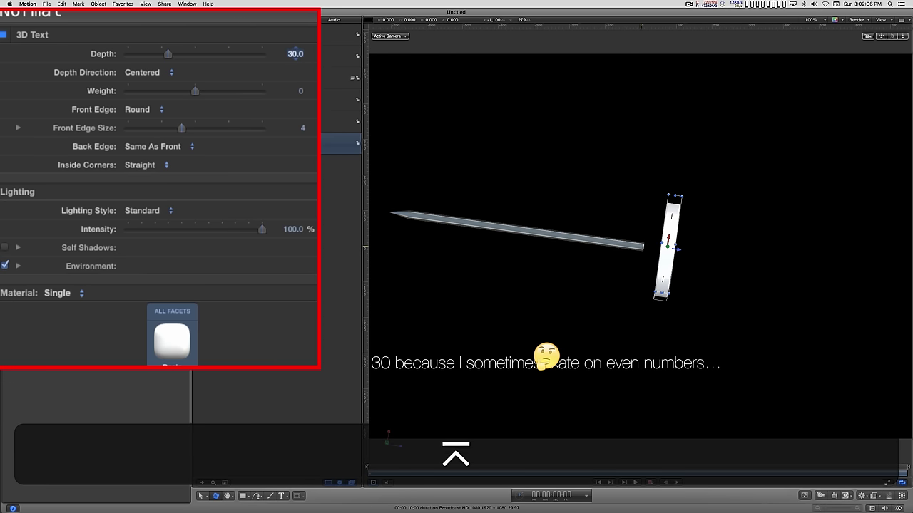
left_click(234, 123)
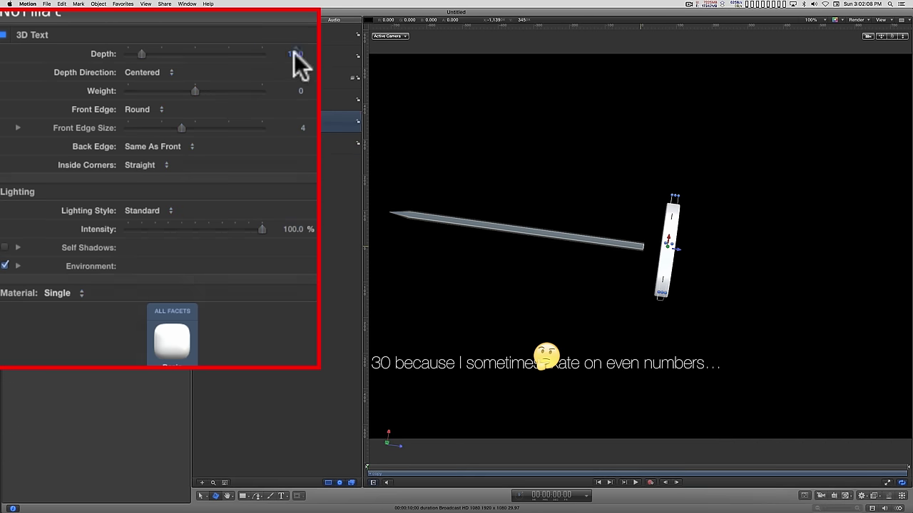
type("30")
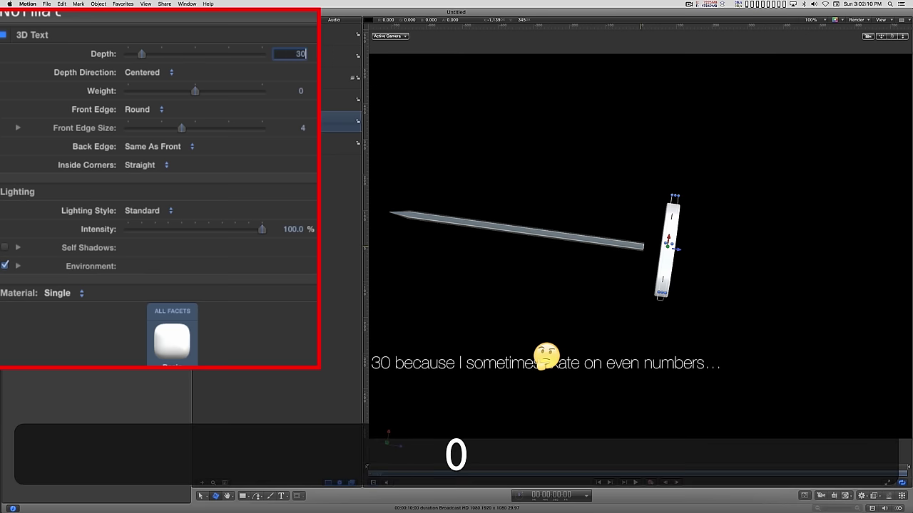
key("Return")
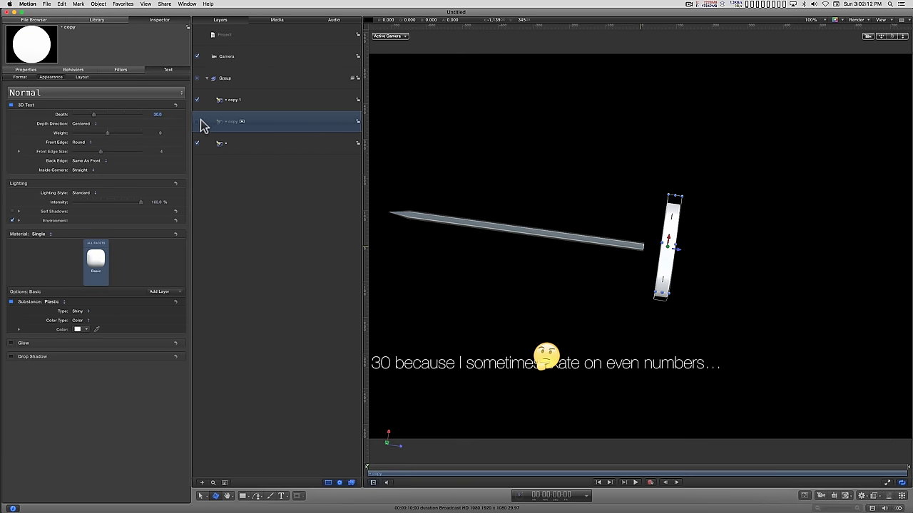
Step: Show the hidden copy disc again and slide it to the middle of the metal shaft
left_click(197, 122)
left_click_drag(676, 259, 550, 242)
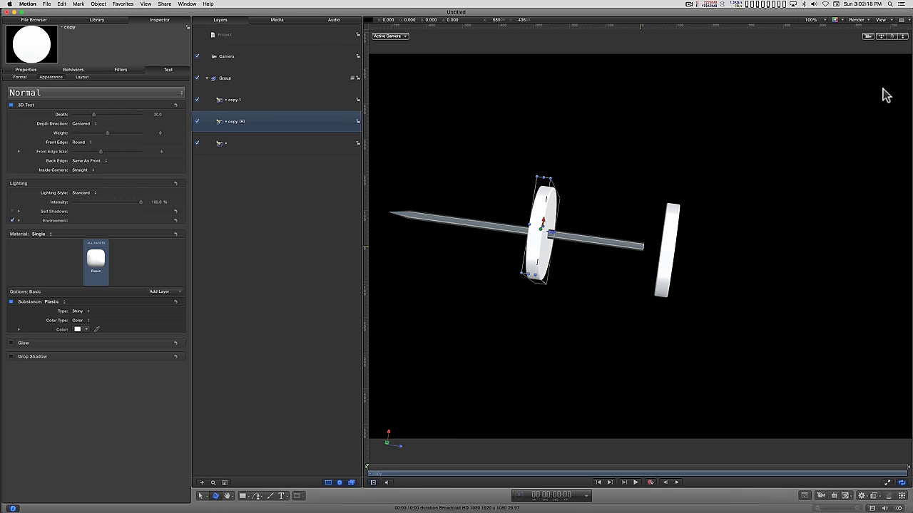
left_click_drag(892, 37, 872, 64)
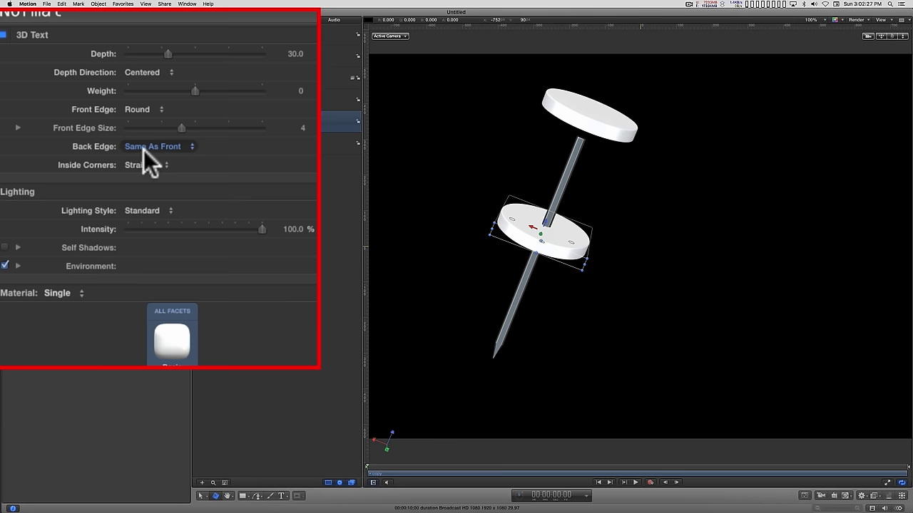
Step: Set the middle disc's Back Edge to Round
left_click(147, 148)
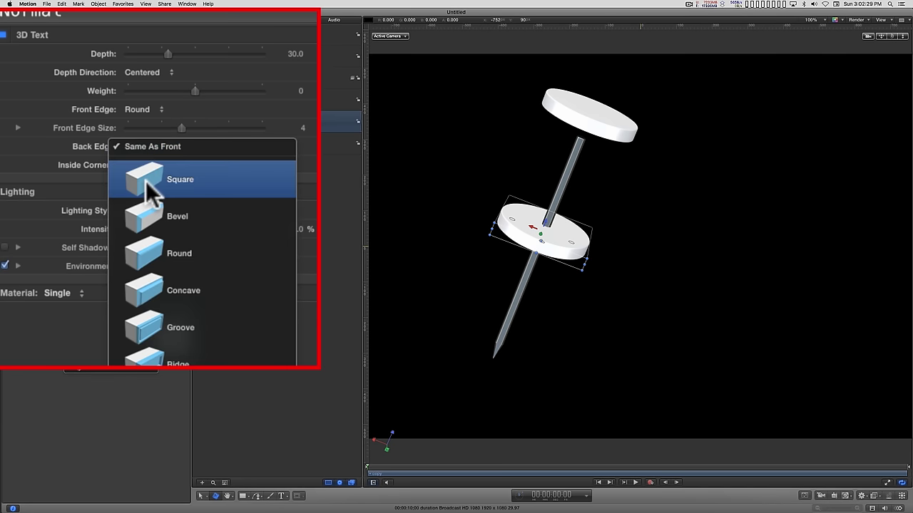
left_click(140, 253)
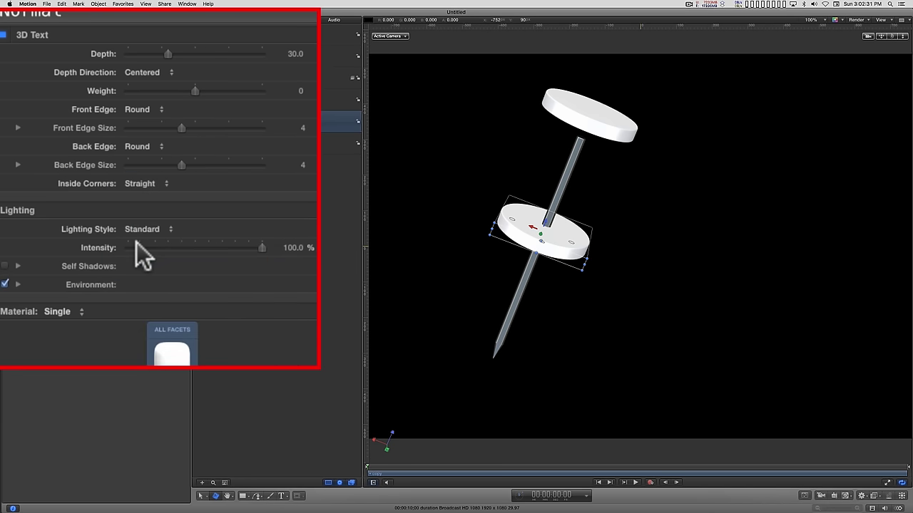
left_click(18, 165)
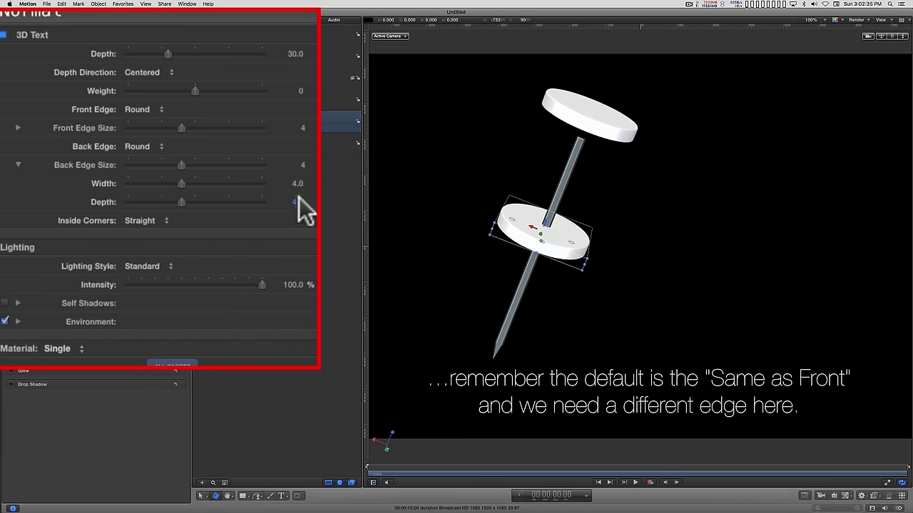
left_click(19, 164)
Step: Make the Front Edge Concave, raising its size to 332.89 and width to 74.71
left_click(20, 128)
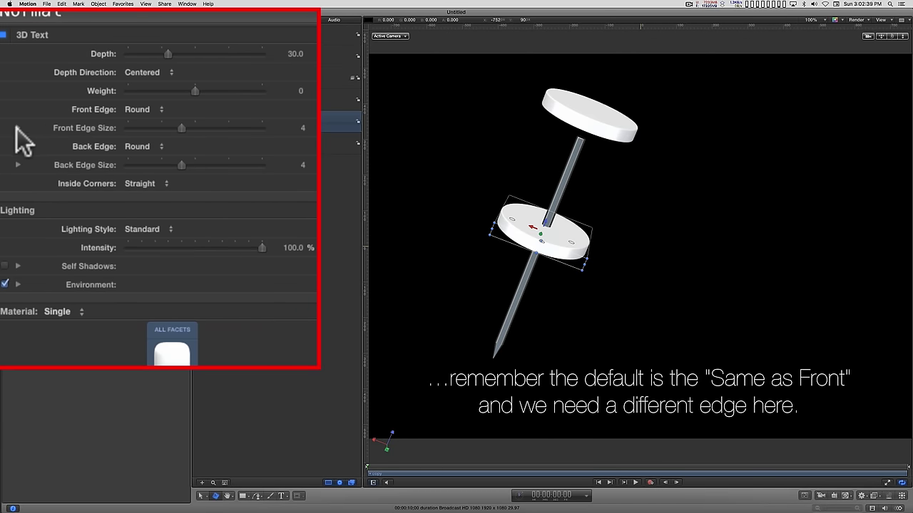
left_click(145, 110)
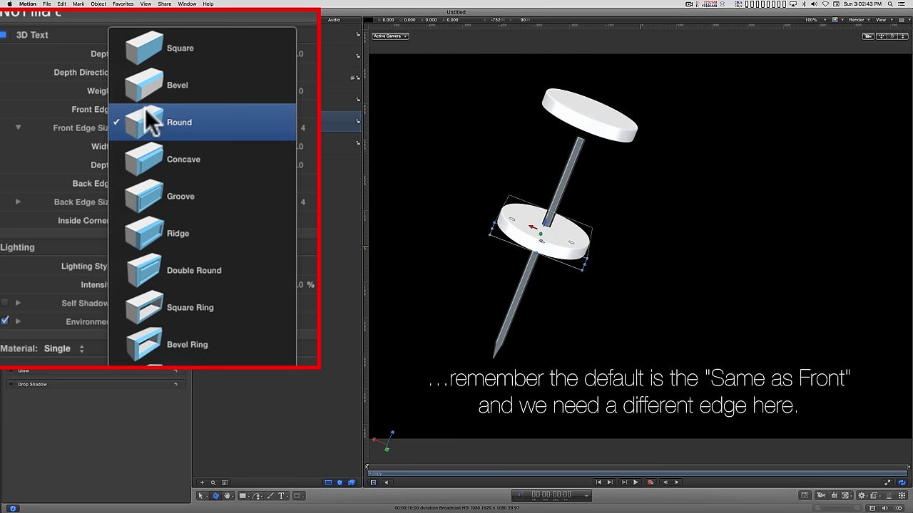
left_click(134, 149)
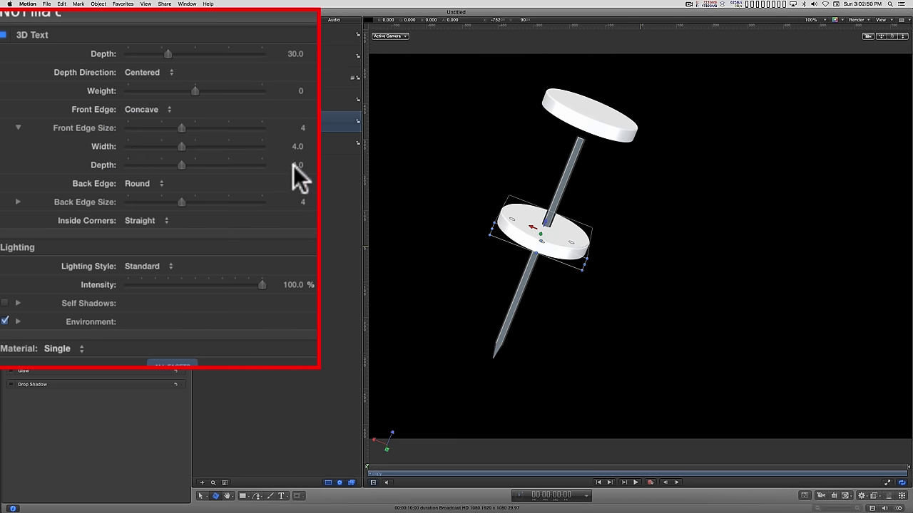
left_click_drag(293, 165, 431, 166)
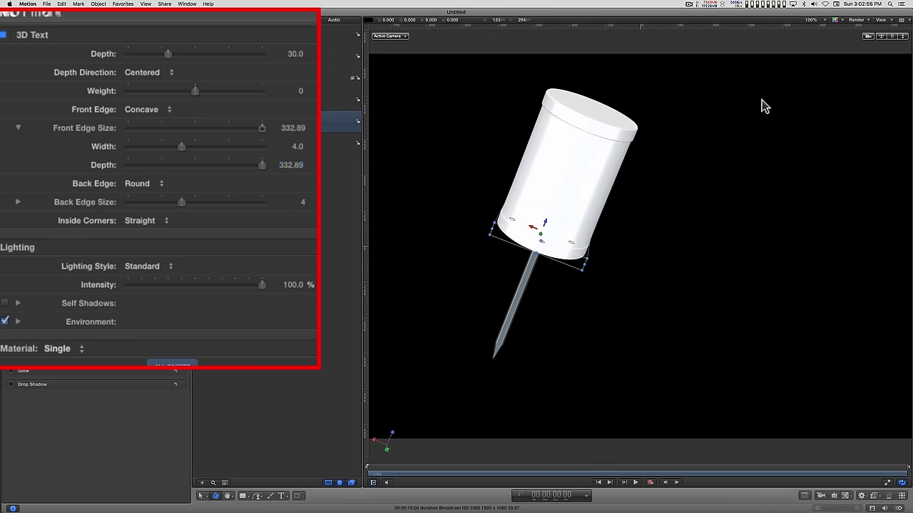
left_click_drag(897, 40, 884, 43)
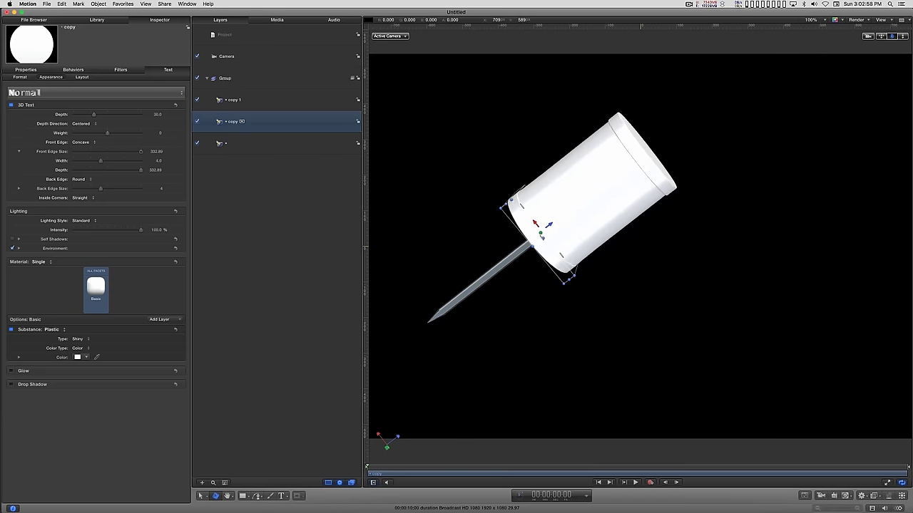
left_click_drag(892, 36, 820, 46)
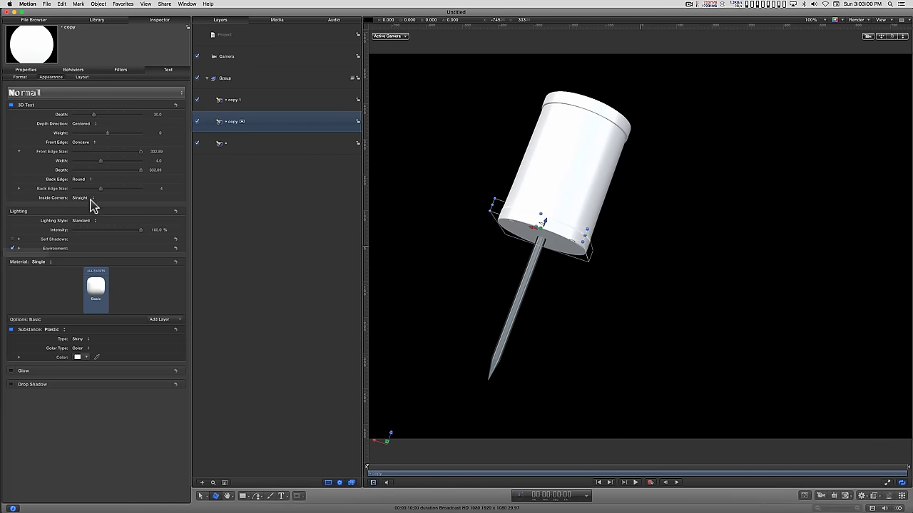
left_click_drag(157, 161, 175, 159)
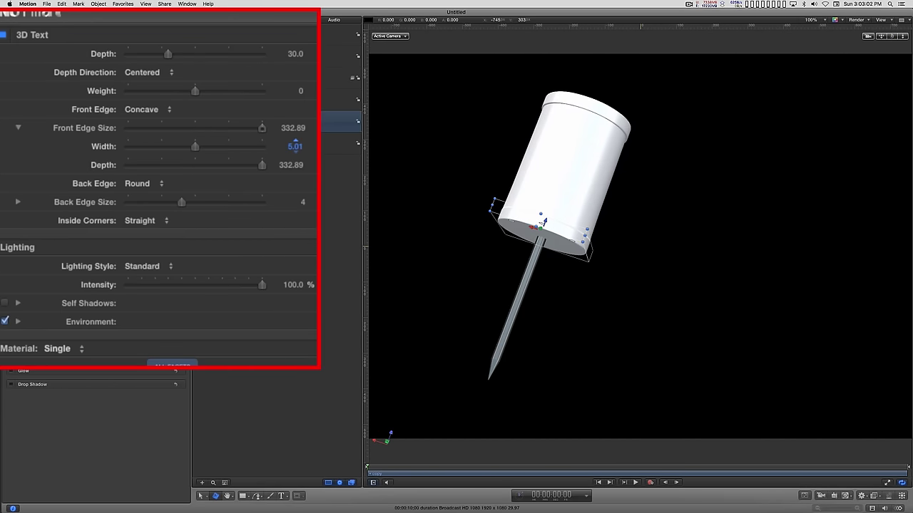
left_click_drag(292, 144, 292, 145)
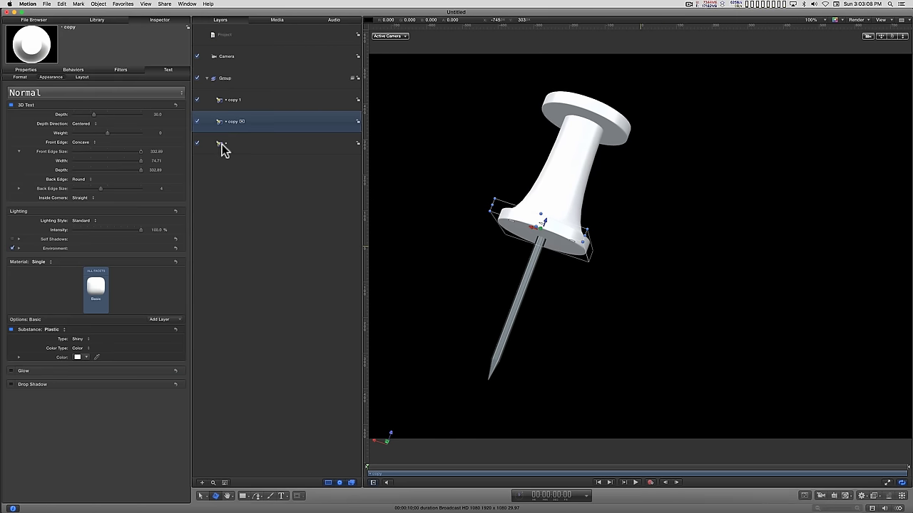
left_click(220, 146)
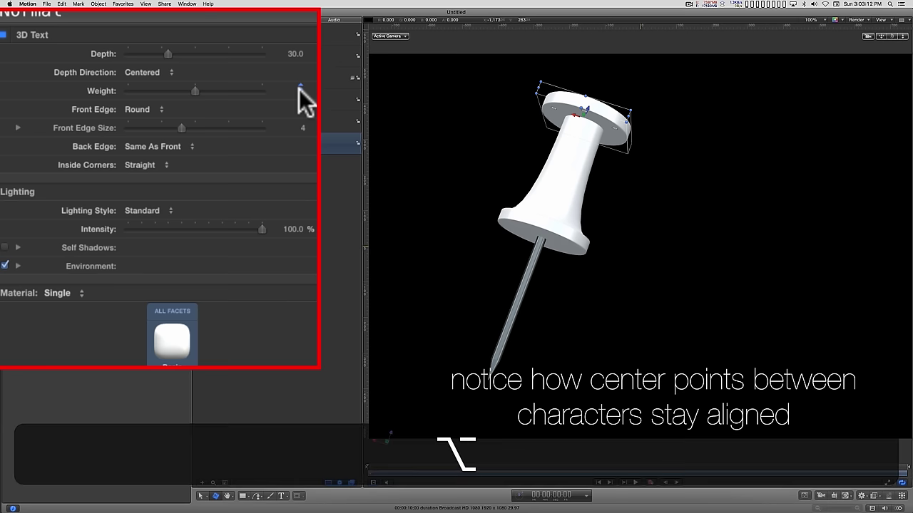
Step: Lower the top disc's Weight to -1.37, then set both head pieces' Substance Color to red
left_click_drag(299, 89, 284, 90)
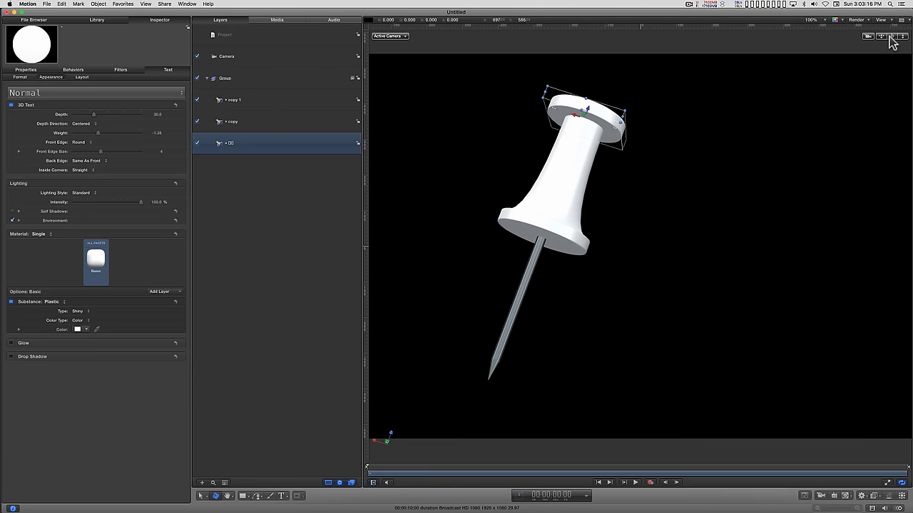
left_click_drag(890, 37, 797, 68)
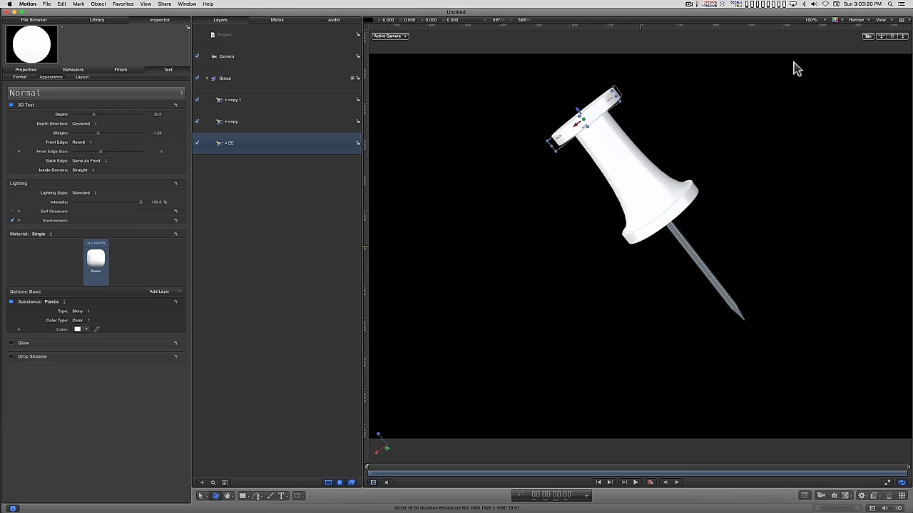
left_click(239, 126, "shift")
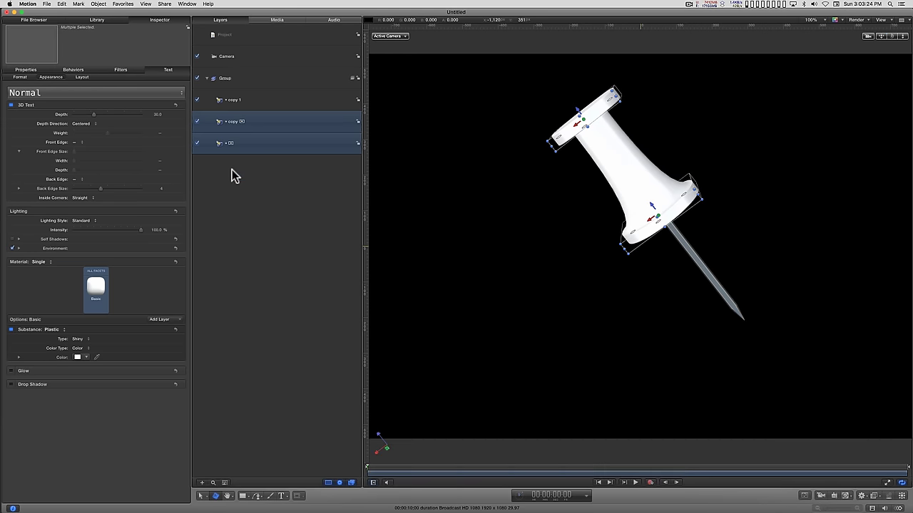
left_click(136, 371)
left_click(139, 370)
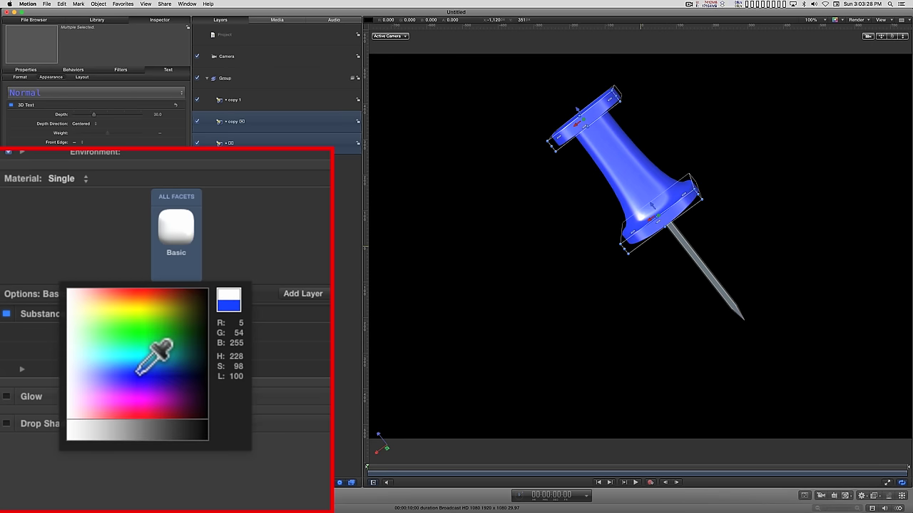
left_click_drag(138, 371, 140, 290)
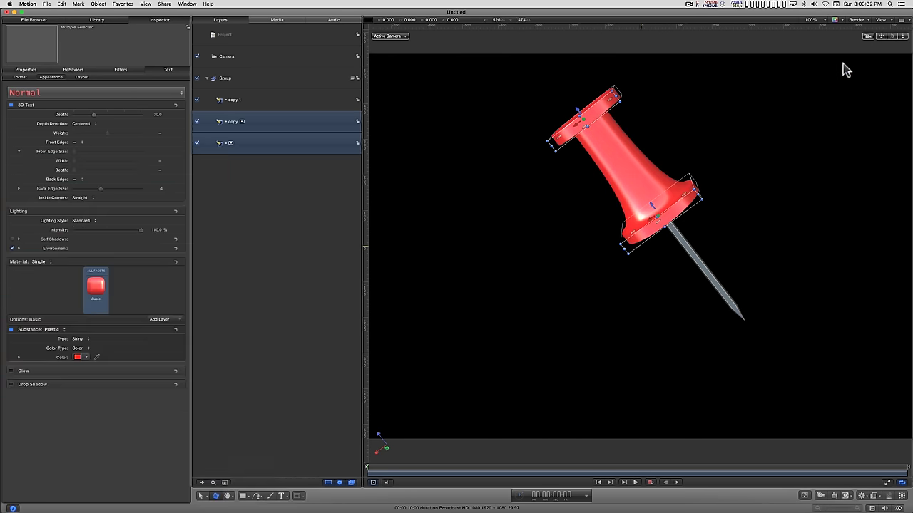
mouse_move(892, 38)
left_mouse_down()
mouse_move(856, 38)
mouse_move(839, 52)
mouse_move(896, 43)
left_mouse_up()
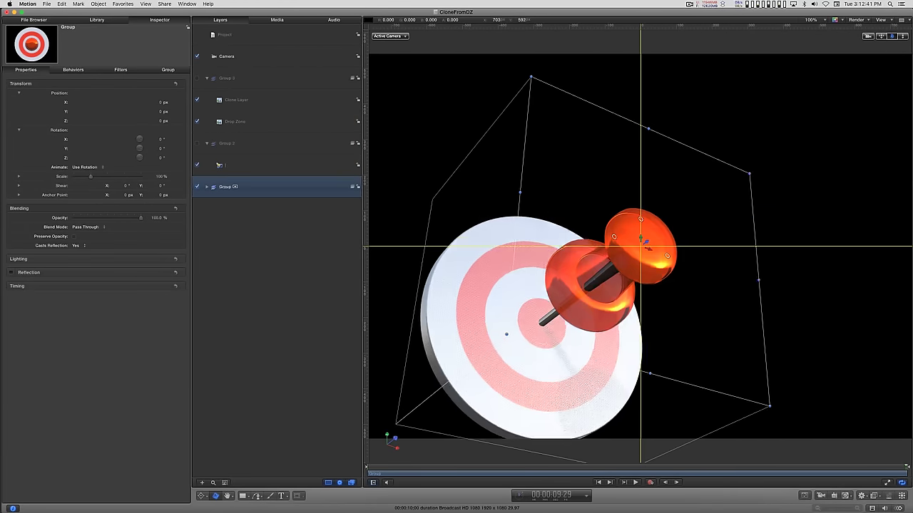
Step: Orbit the CloneFromDZ scene to show the red pushpin in the target beside the building
left_click_drag(893, 36, 896, 39)
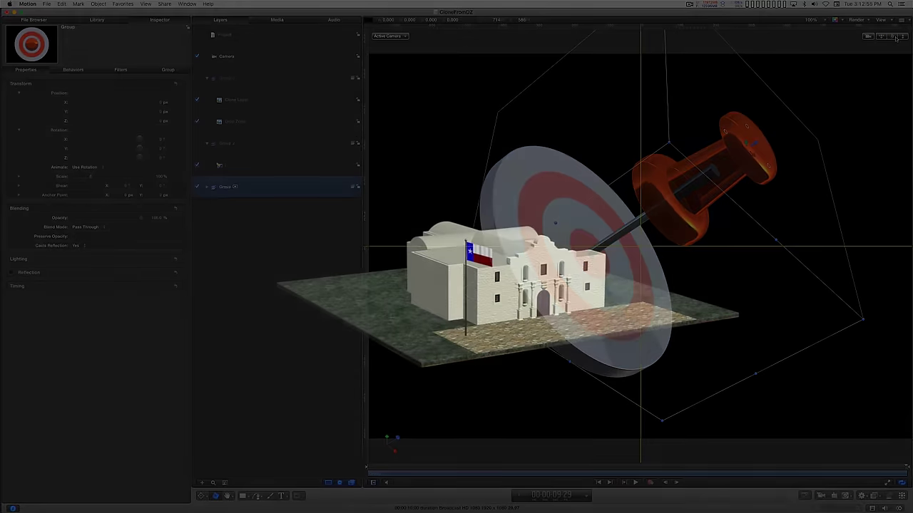